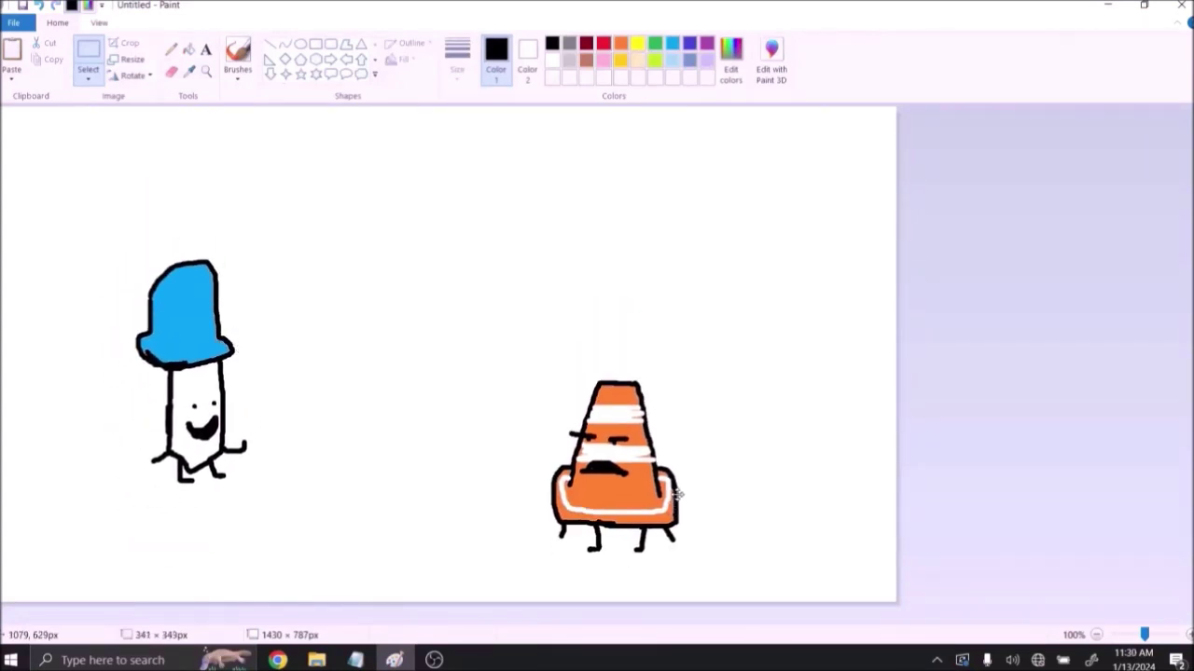
Move the traffic cone up-right and the blue-hatted character down-right, repositioning each twice
{"action": "left_click_drag", "start_coordinate": [679, 494], "coordinate": [692, 448]}
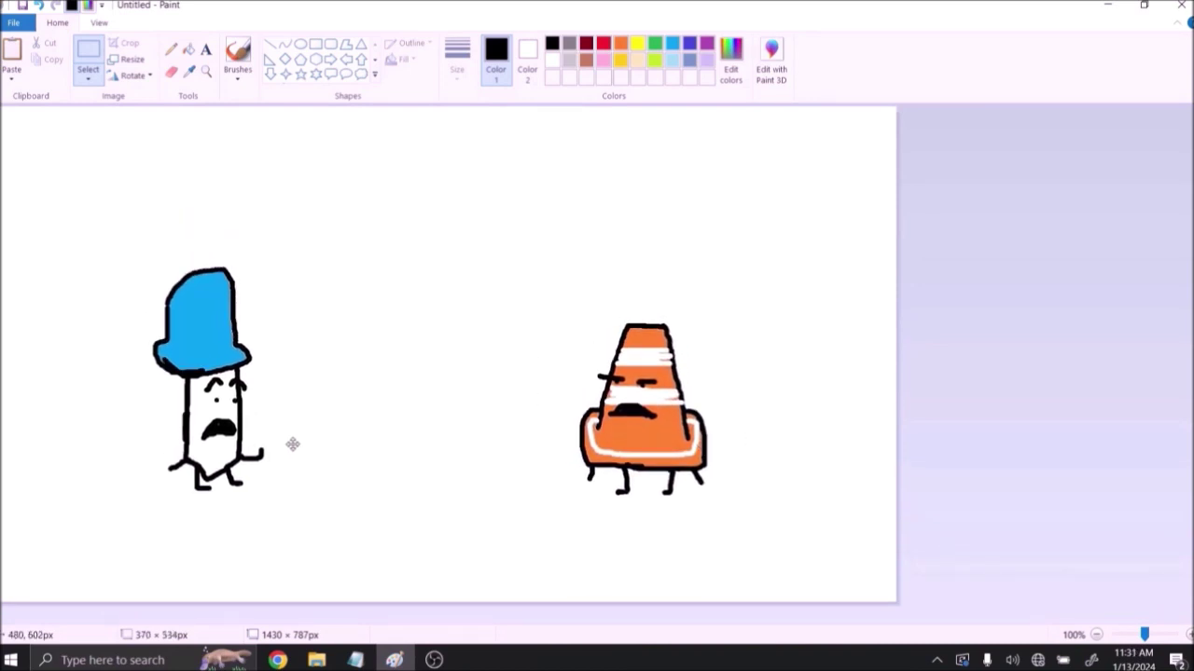
{"action": "left_click_drag", "start_coordinate": [292, 445], "coordinate": [320, 496]}
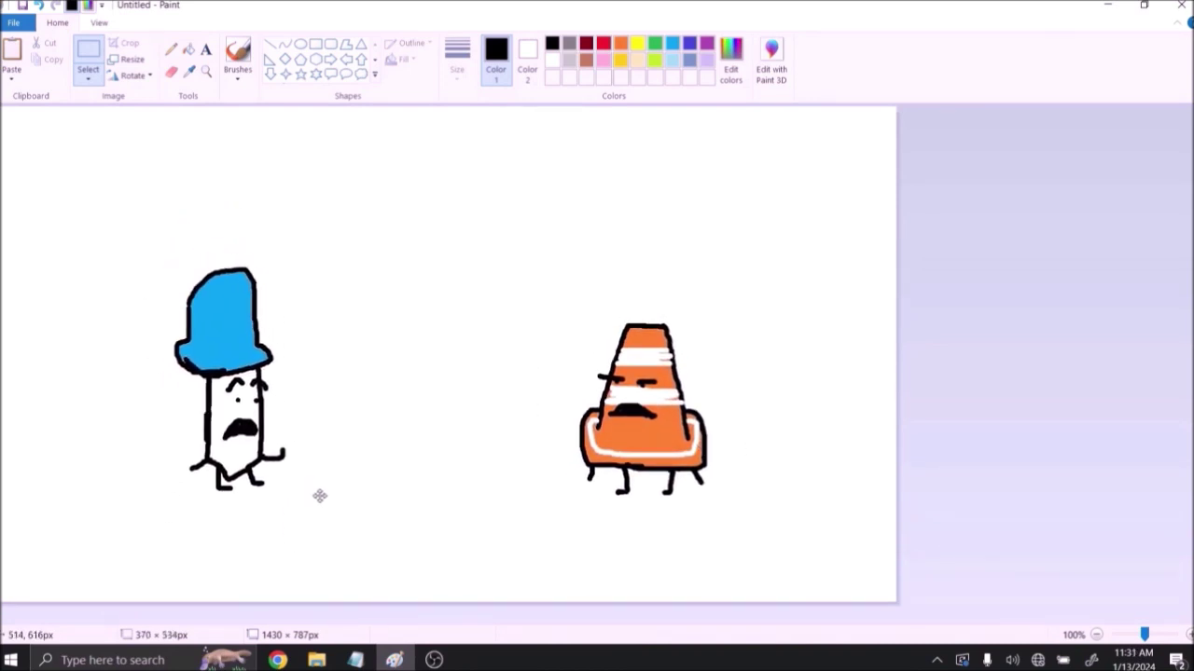
{"action": "left_click_drag", "start_coordinate": [740, 504], "coordinate": [719, 486]}
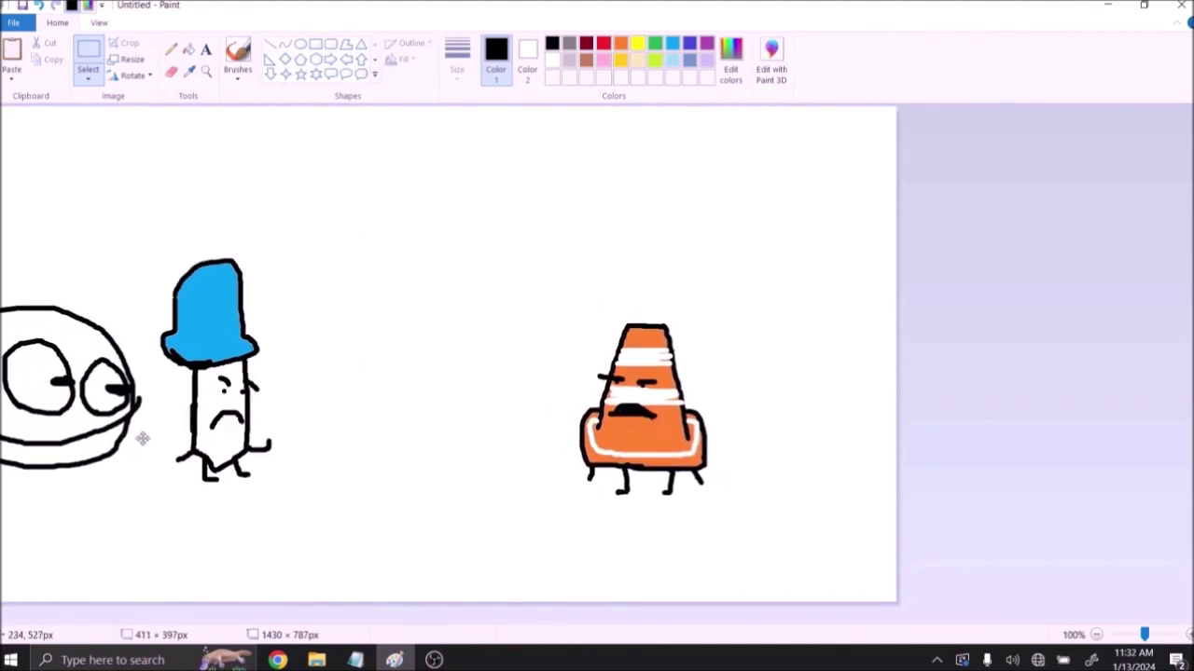
{"action": "left_click_drag", "start_coordinate": [266, 452], "coordinate": [278, 463]}
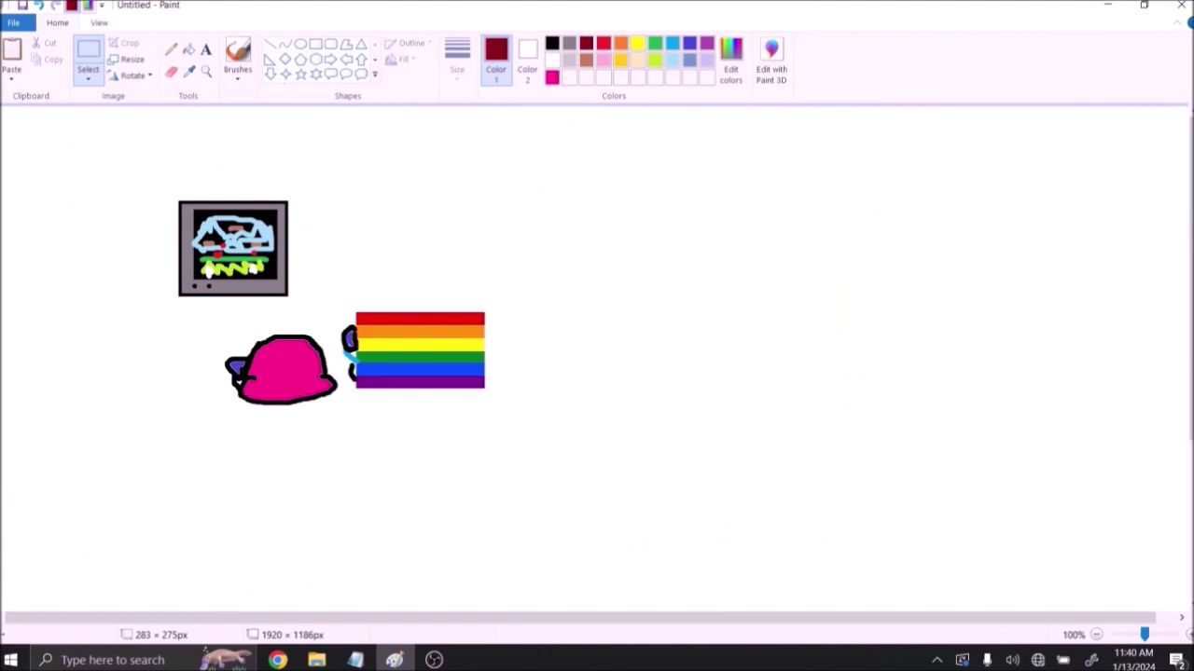
Slide the red blob in from the left, lower it, nudge the rainbow flag, then slide the blob off left
{"action": "mouse_move", "coordinate": [35, 286]}
{"action": "left_mouse_down"}
{"action": "mouse_move", "coordinate": [151, 267]}
{"action": "mouse_move", "coordinate": [142, 252]}
{"action": "left_mouse_up"}
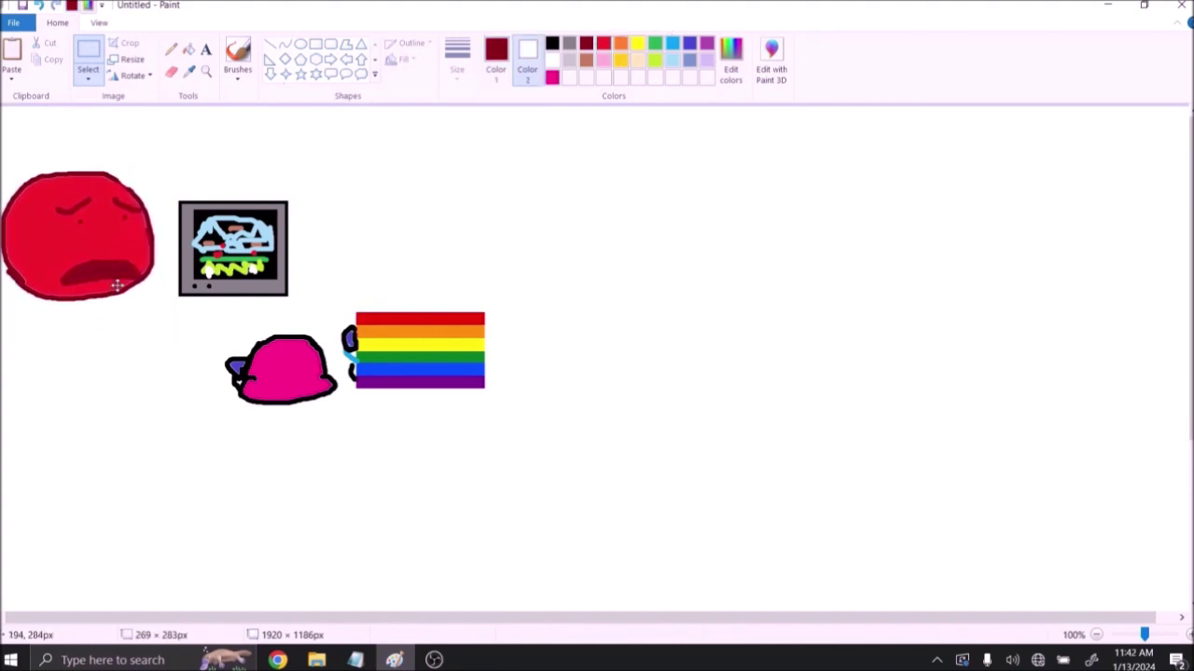
{"action": "left_click_drag", "start_coordinate": [117, 285], "coordinate": [123, 301]}
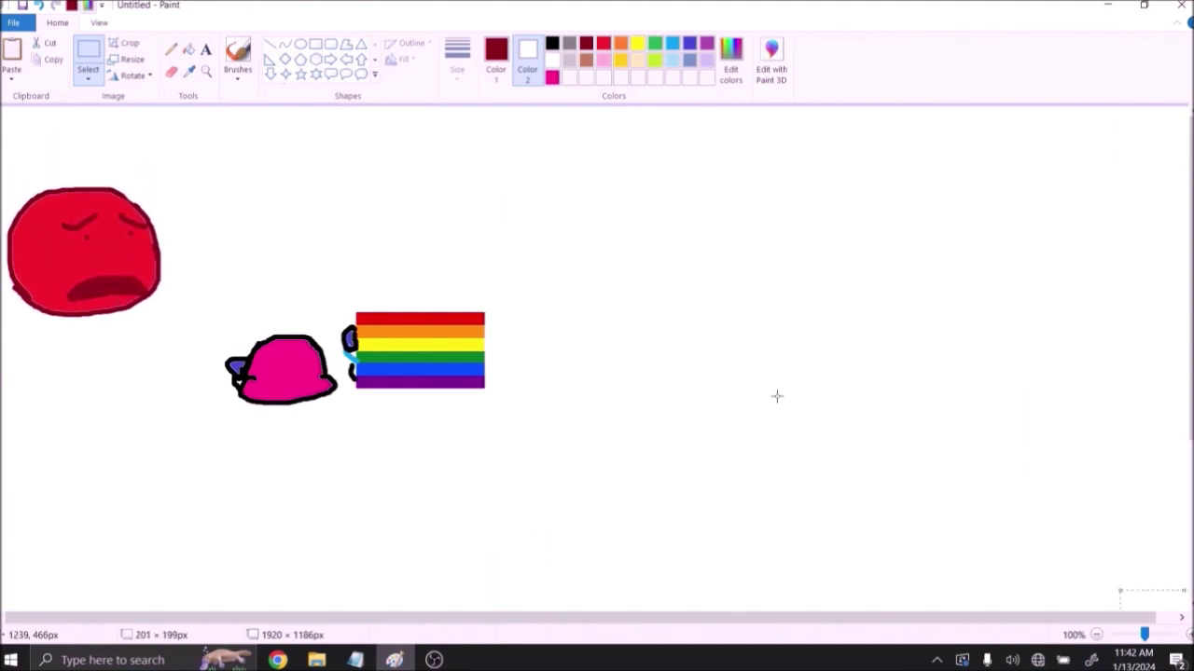
{"action": "mouse_move", "coordinate": [410, 394]}
{"action": "left_mouse_down"}
{"action": "mouse_move", "coordinate": [416, 373]}
{"action": "mouse_move", "coordinate": [413, 396]}
{"action": "left_mouse_up"}
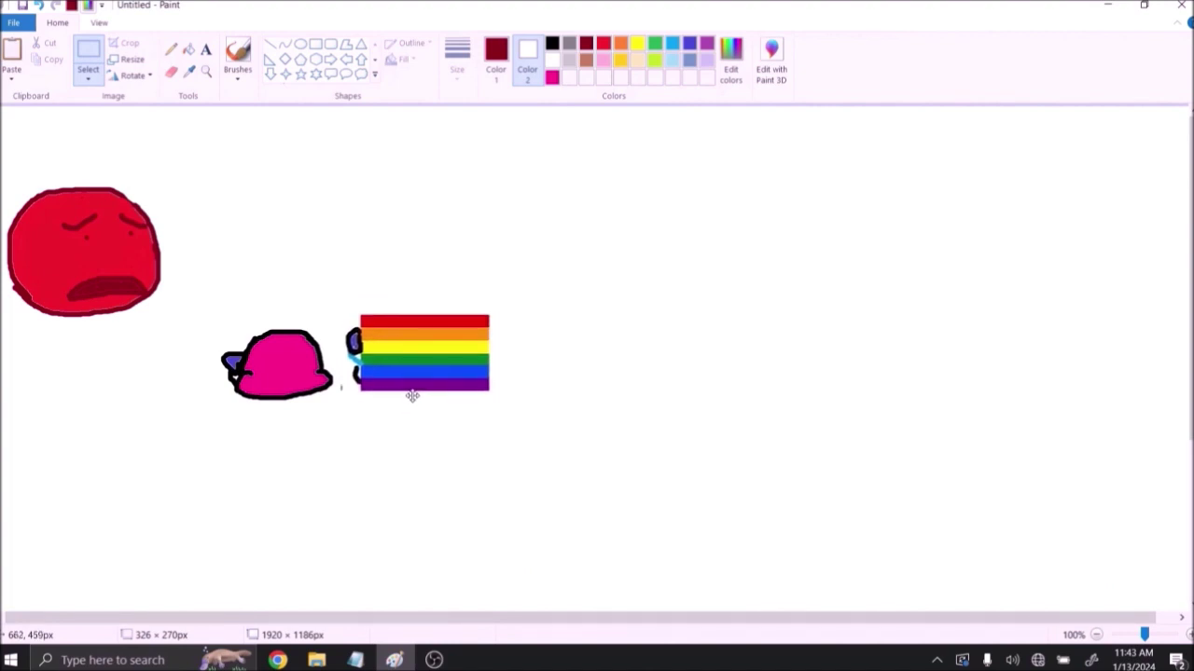
{"action": "left_click_drag", "start_coordinate": [111, 280], "coordinate": [11, 298]}
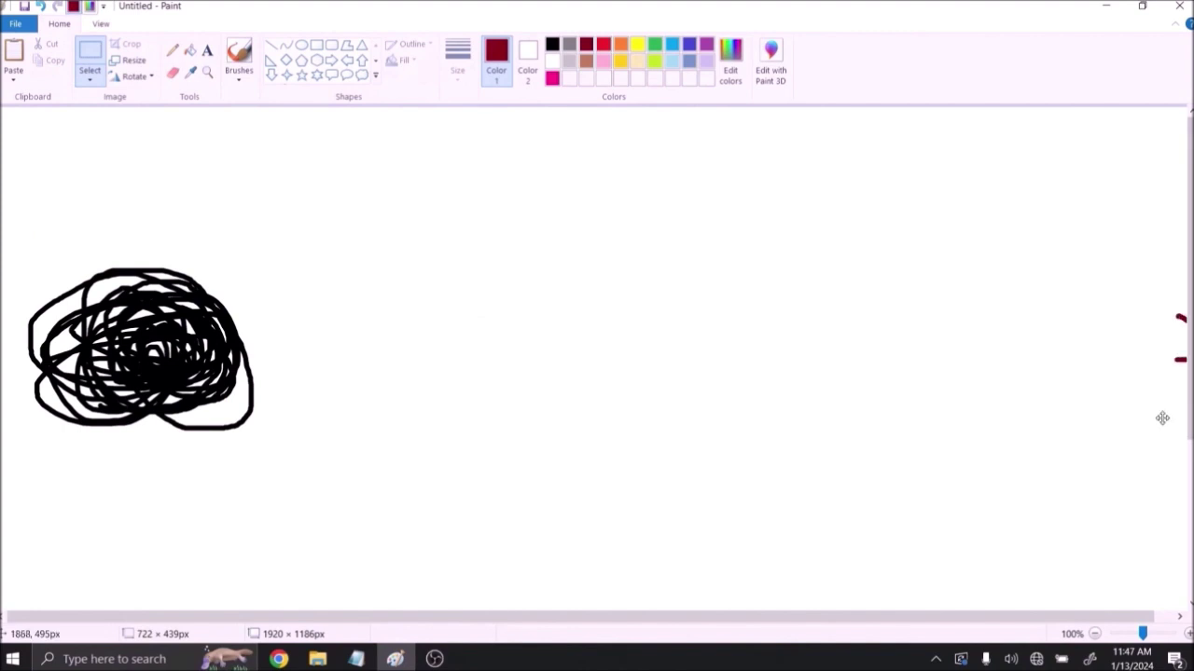
Bring the red creature in from the right, shuffle it and the scribble, ending the scribble near the top
{"action": "left_click_drag", "start_coordinate": [1161, 419], "coordinate": [365, 427]}
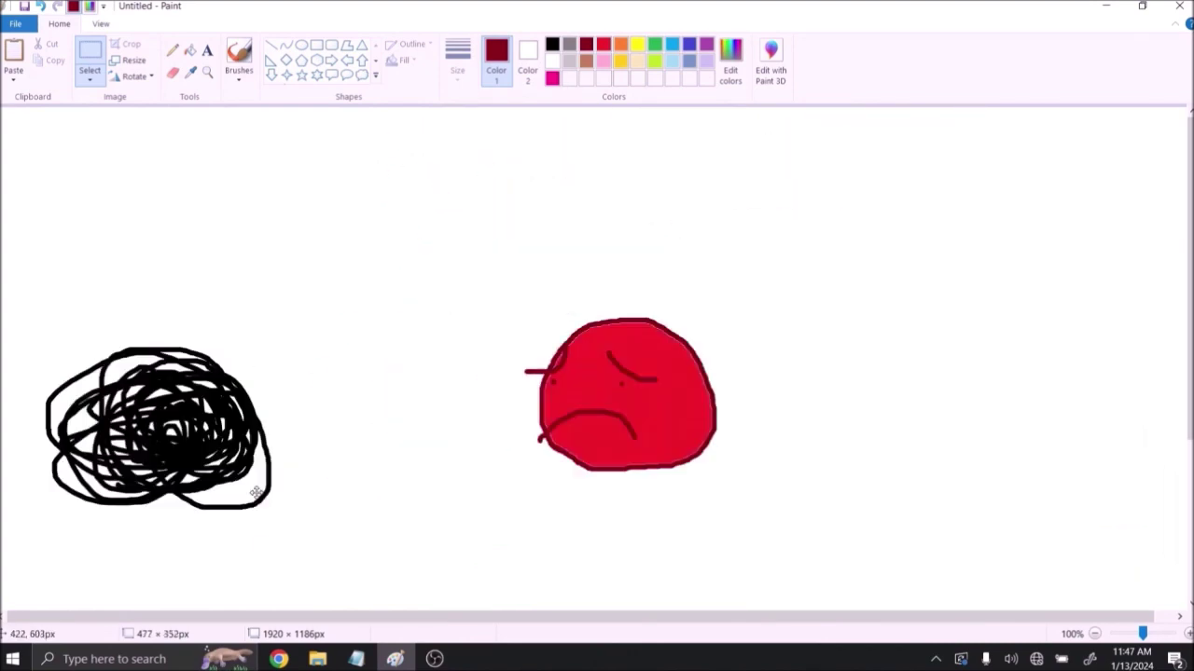
{"action": "mouse_move", "coordinate": [256, 493]}
{"action": "left_mouse_down"}
{"action": "mouse_move", "coordinate": [398, 379]}
{"action": "mouse_move", "coordinate": [301, 459]}
{"action": "mouse_move", "coordinate": [169, 525]}
{"action": "left_mouse_up"}
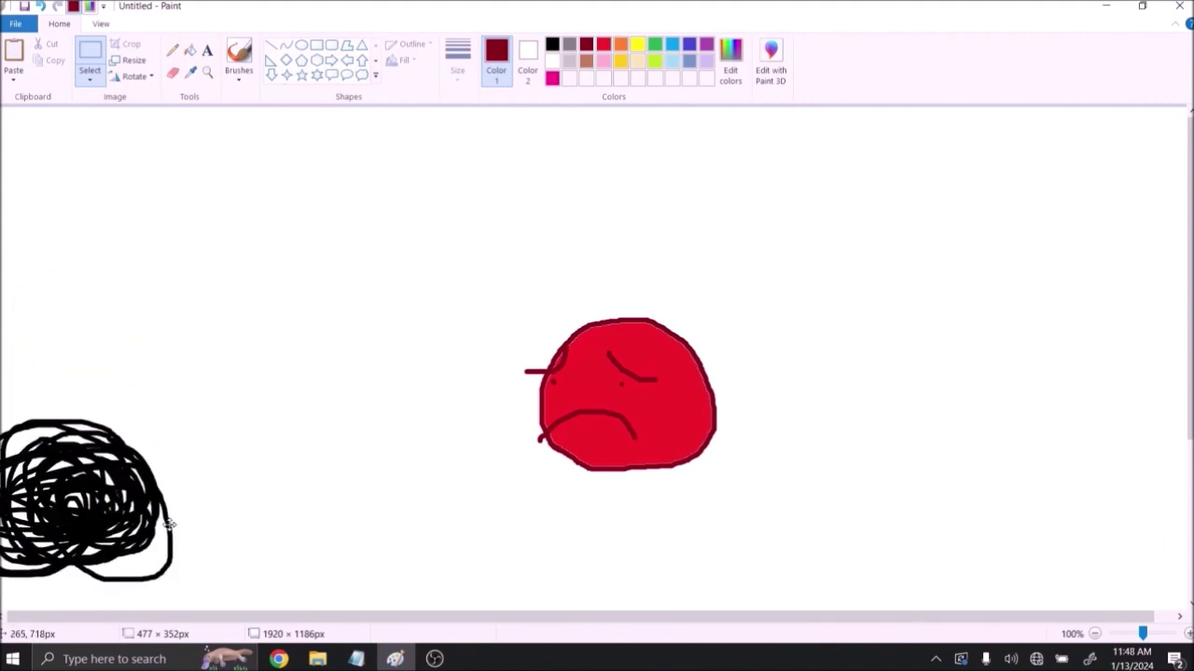
{"action": "left_click_drag", "start_coordinate": [170, 525], "coordinate": [2, 429]}
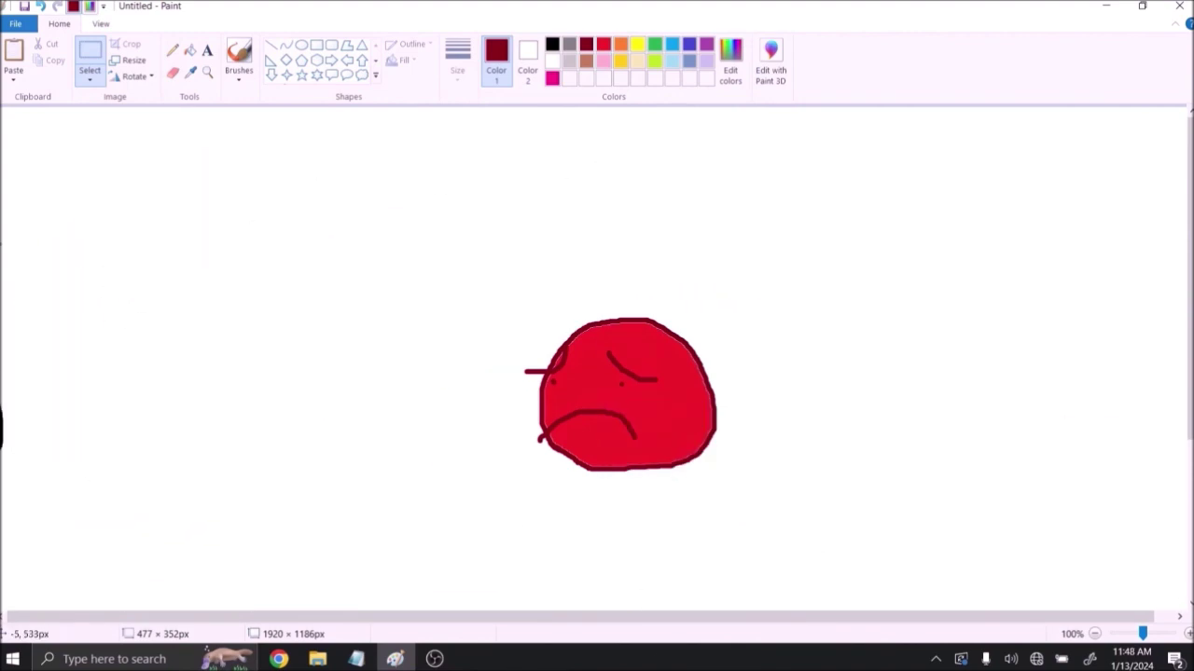
{"action": "mouse_move", "coordinate": [815, 479]}
{"action": "left_mouse_down"}
{"action": "mouse_move", "coordinate": [895, 428]}
{"action": "mouse_move", "coordinate": [799, 436]}
{"action": "left_mouse_up"}
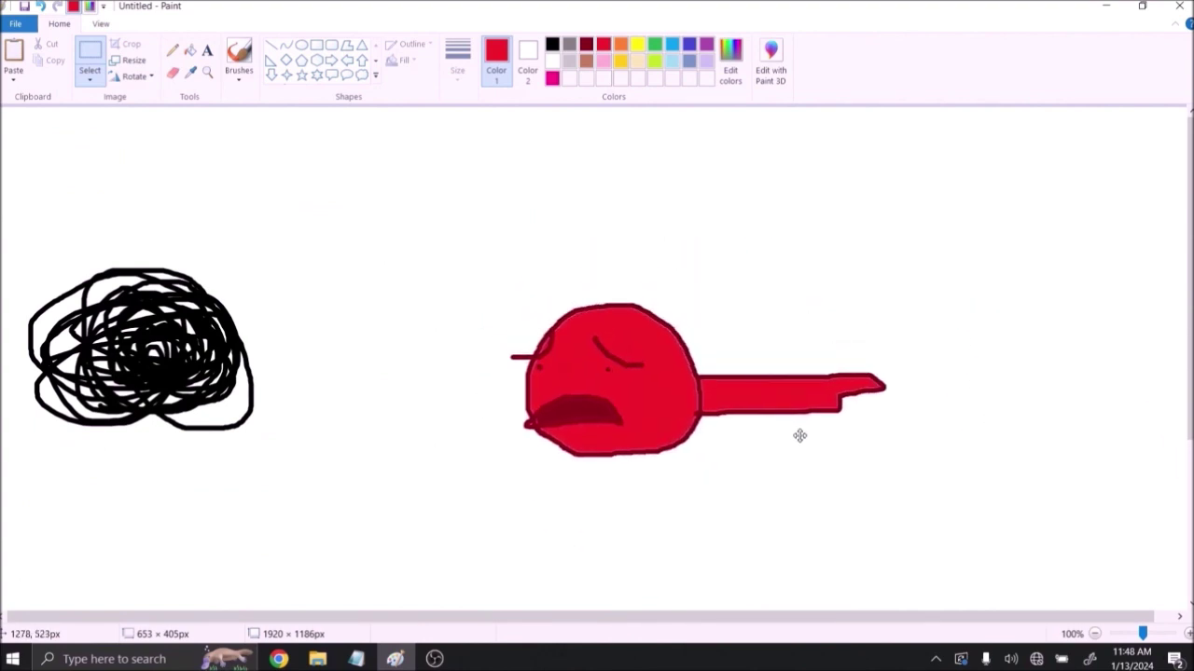
{"action": "mouse_move", "coordinate": [140, 350]}
{"action": "left_mouse_down"}
{"action": "mouse_move", "coordinate": [254, 499]}
{"action": "mouse_move", "coordinate": [417, 389]}
{"action": "mouse_move", "coordinate": [285, 420]}
{"action": "left_mouse_up"}
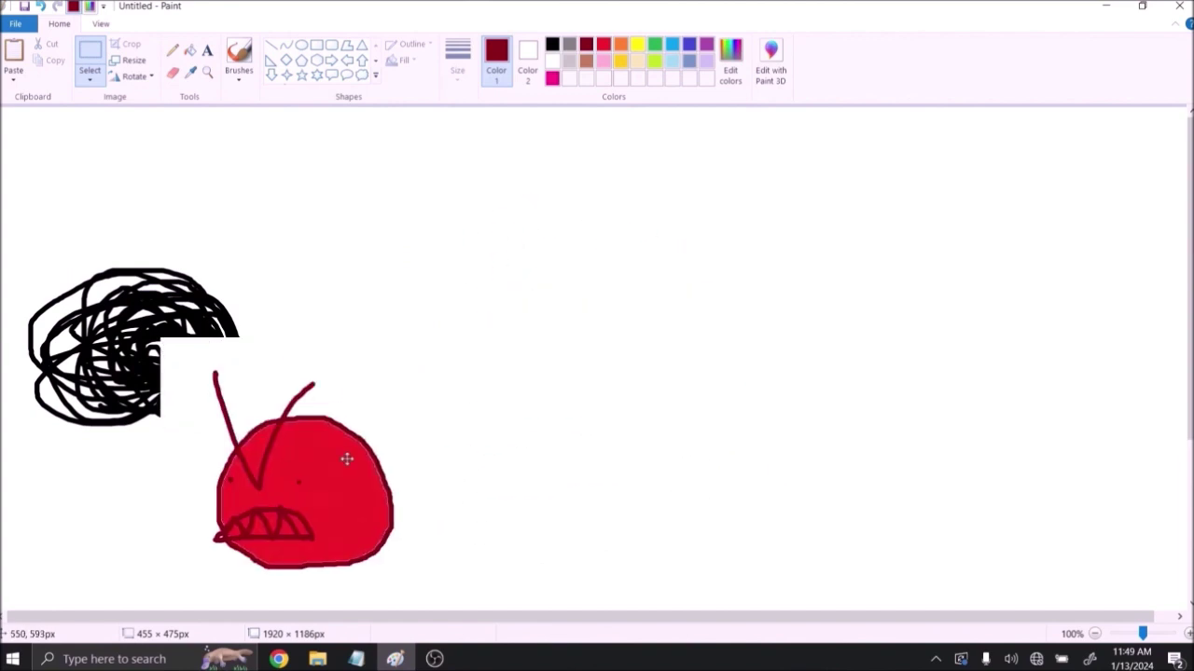
{"action": "mouse_move", "coordinate": [346, 459]}
{"action": "left_mouse_down"}
{"action": "mouse_move", "coordinate": [662, 335]}
{"action": "mouse_move", "coordinate": [966, 588]}
{"action": "mouse_move", "coordinate": [522, 653]}
{"action": "left_mouse_up"}
{"action": "left_click_drag", "start_coordinate": [191, 327], "coordinate": [504, 326]}
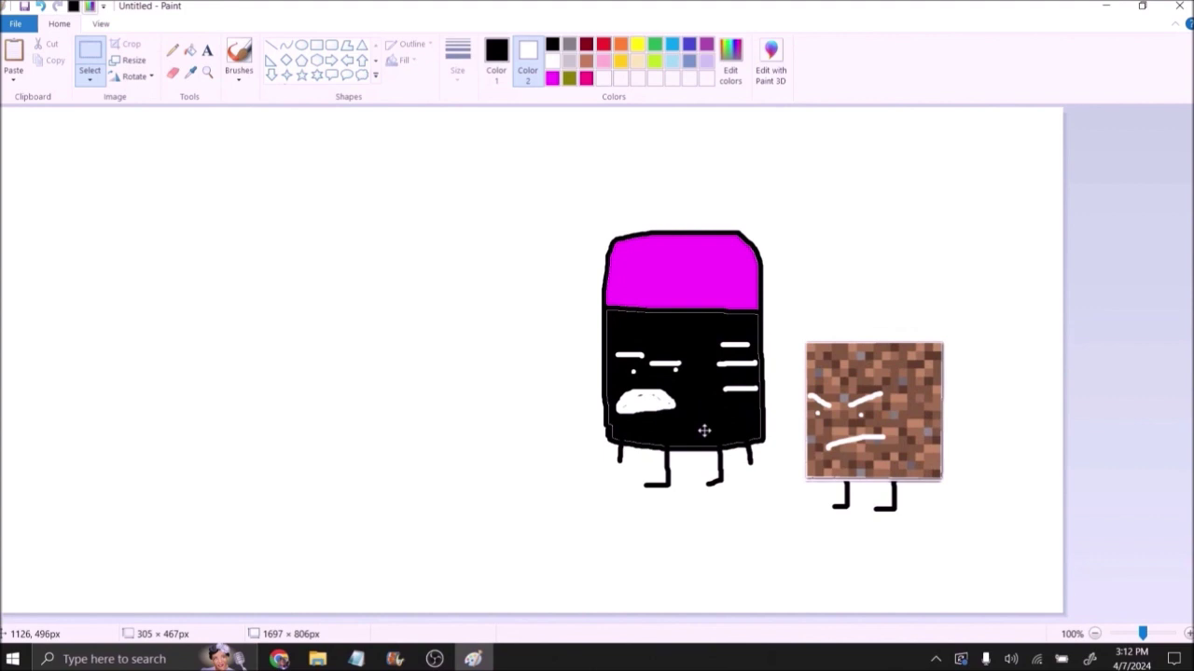
Nudge the magenta-topped black character slightly down-left, next to the dirt block
{"action": "left_click_drag", "start_coordinate": [704, 431], "coordinate": [697, 438]}
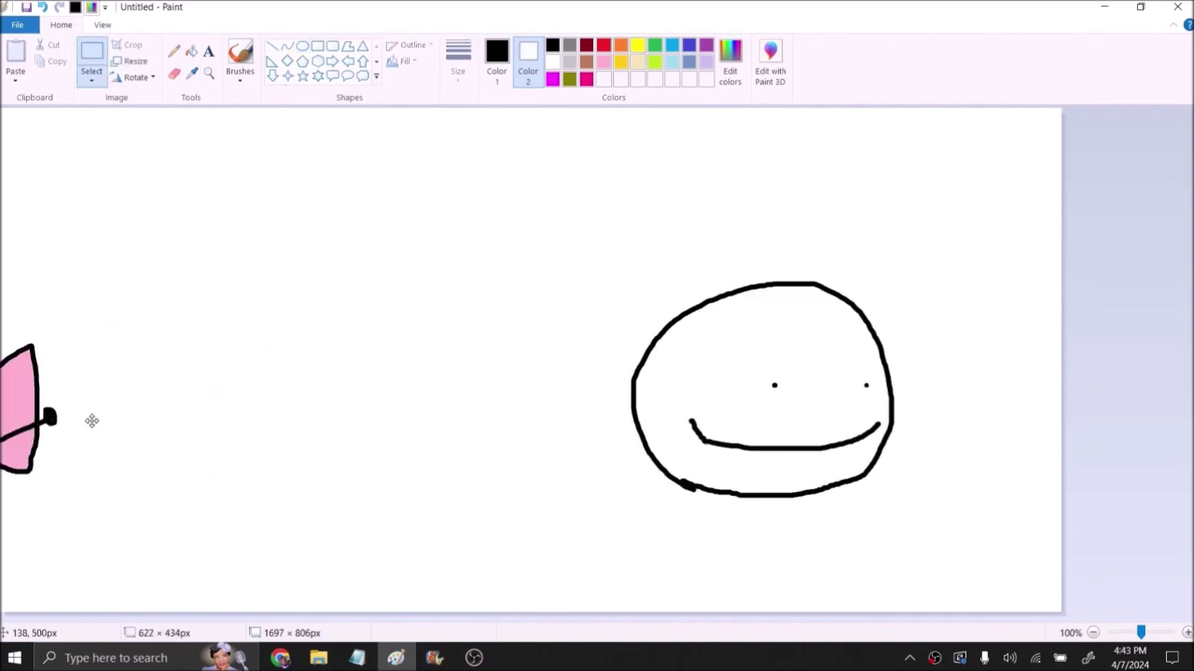
Slide the pink candy character rightward from the left edge into view
{"action": "left_click_drag", "start_coordinate": [88, 421], "coordinate": [512, 410]}
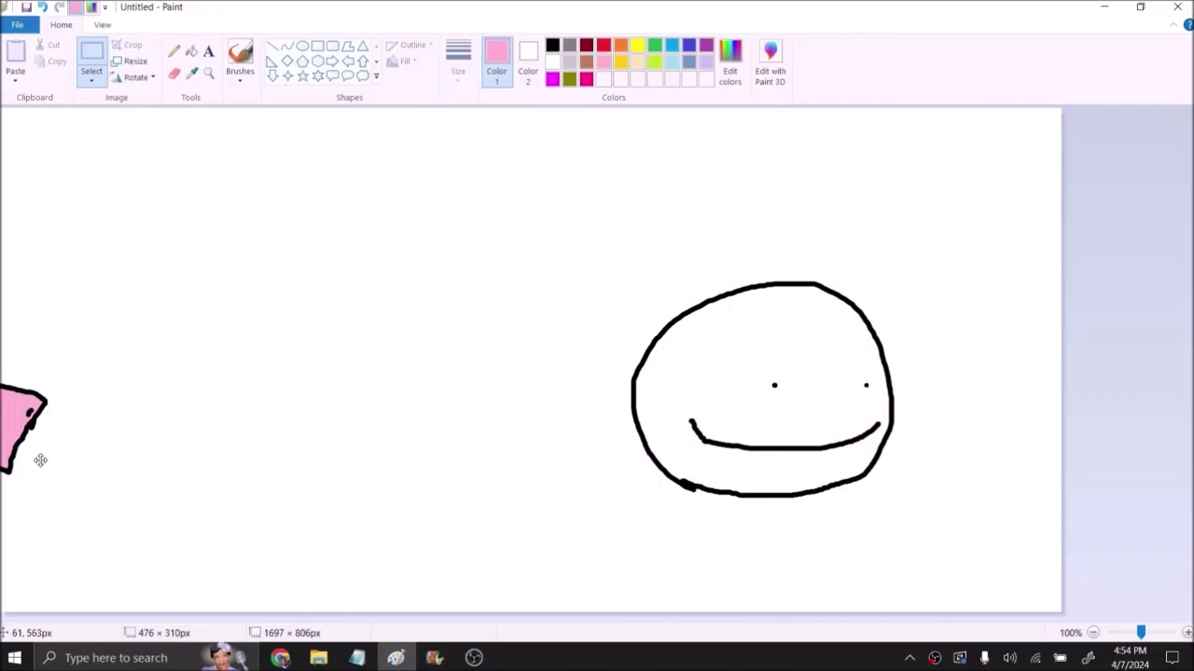
{"action": "left_click_drag", "start_coordinate": [100, 464], "coordinate": [302, 469]}
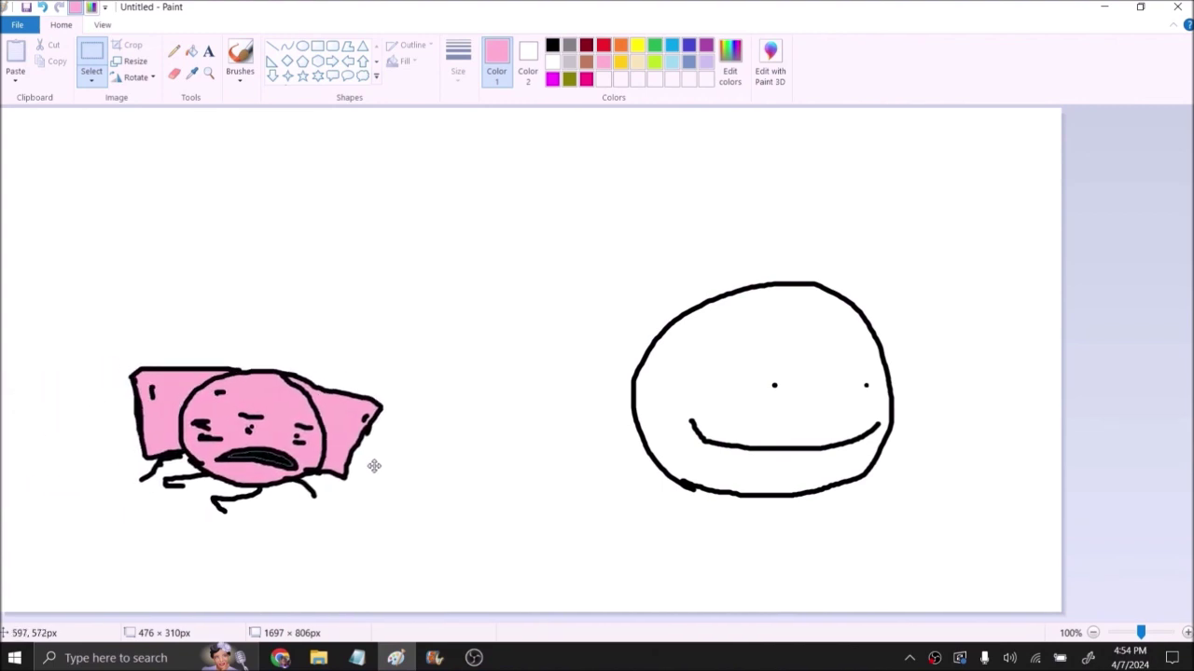
{"action": "left_click_drag", "start_coordinate": [302, 469], "coordinate": [506, 473]}
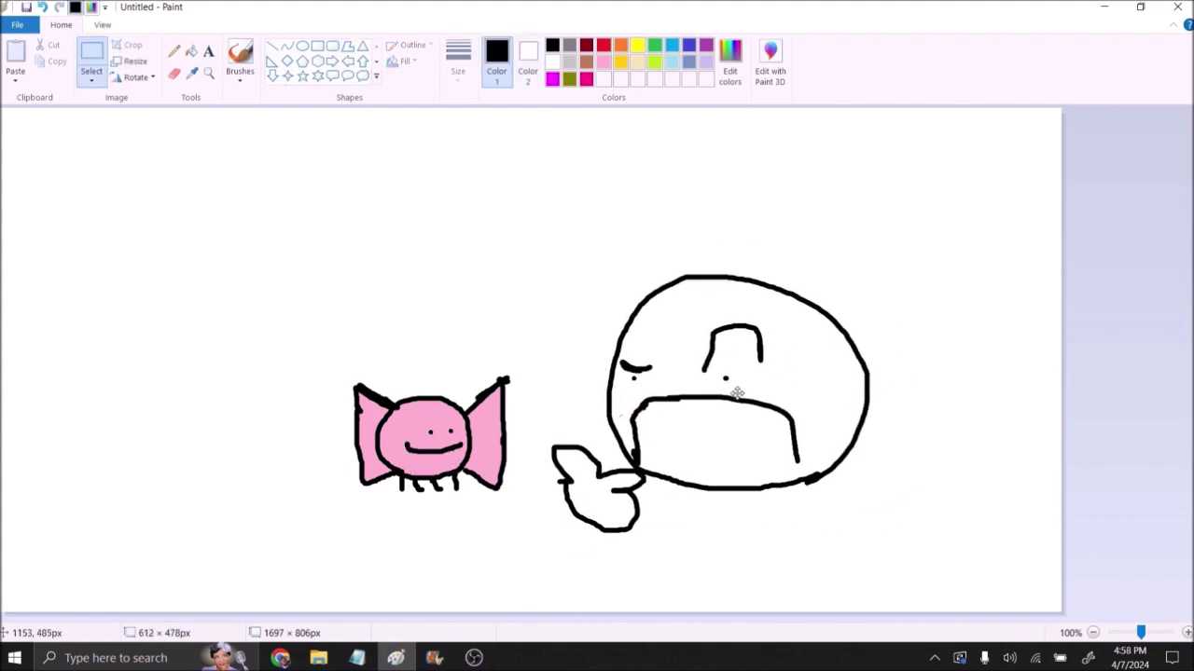
Move the frowning face with the hand up, then leftward toward the left edge
{"action": "left_click_drag", "start_coordinate": [727, 410], "coordinate": [777, 369]}
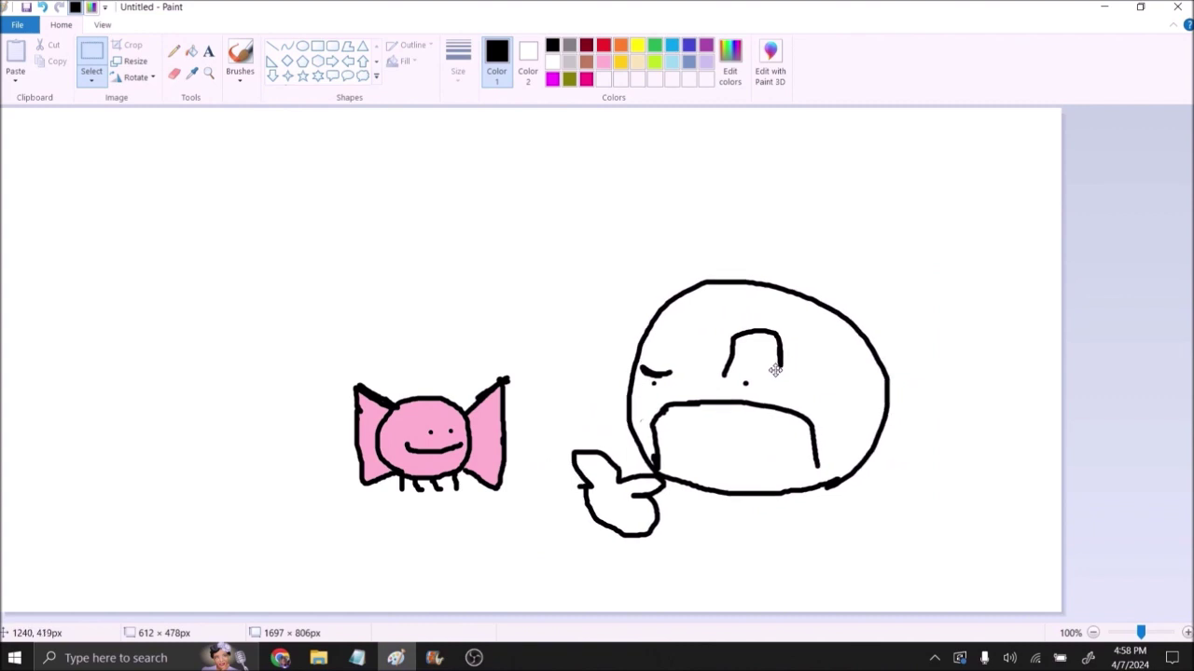
{"action": "left_click_drag", "start_coordinate": [777, 370], "coordinate": [744, 373]}
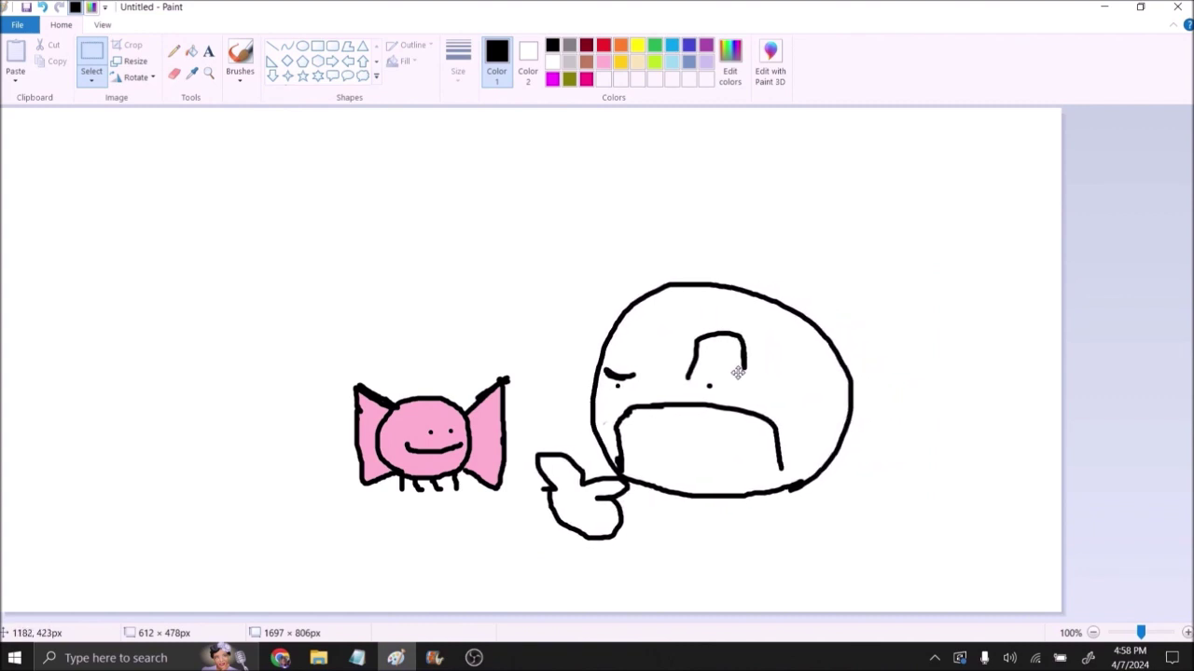
{"action": "left_click_drag", "start_coordinate": [744, 373], "coordinate": [727, 374]}
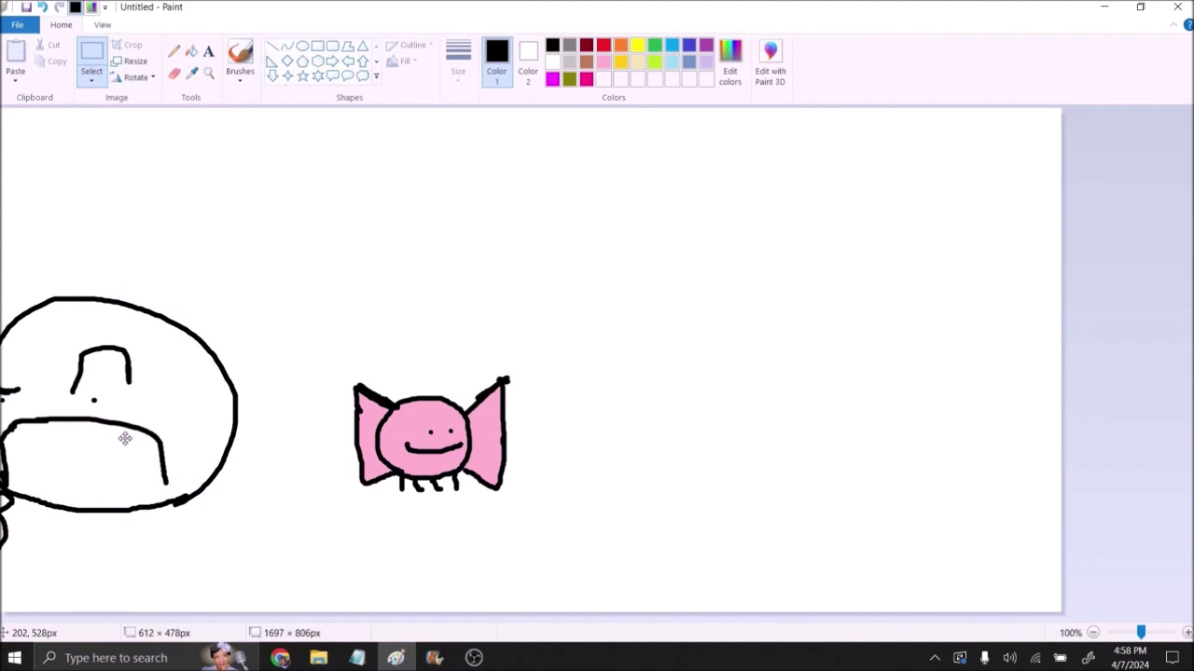
{"action": "left_click_drag", "start_coordinate": [116, 439], "coordinate": [80, 439]}
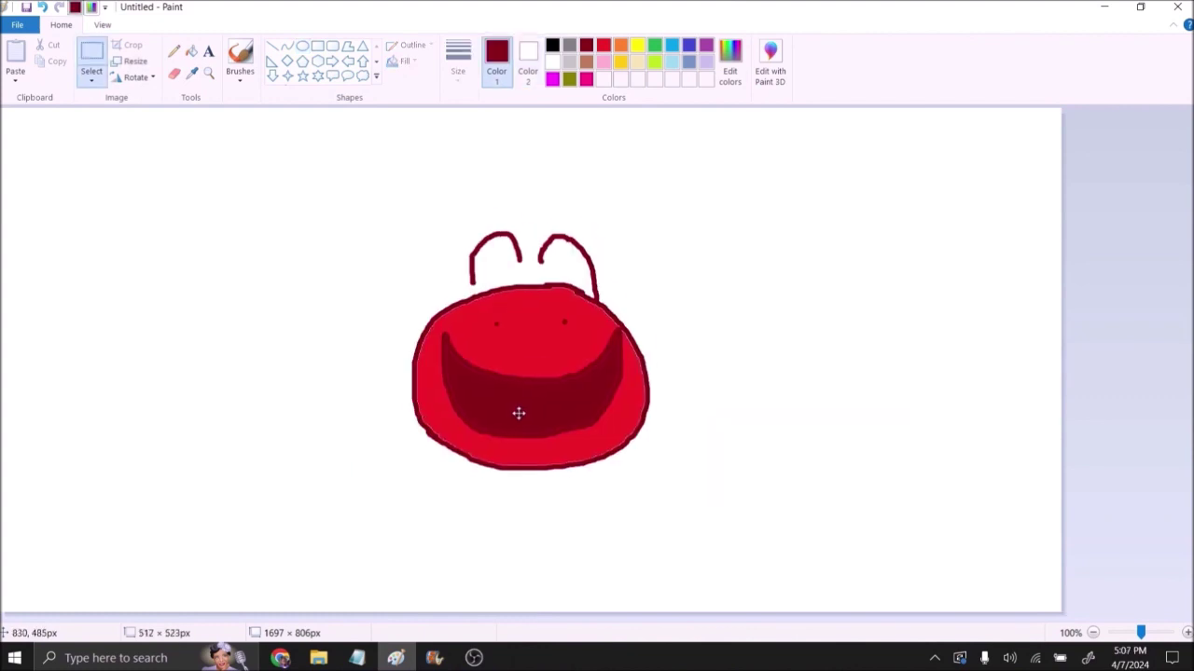
Reposition the red creature, slide the red blob in from the left, and adjust the pink candy
{"action": "left_click_drag", "start_coordinate": [517, 410], "coordinate": [488, 387]}
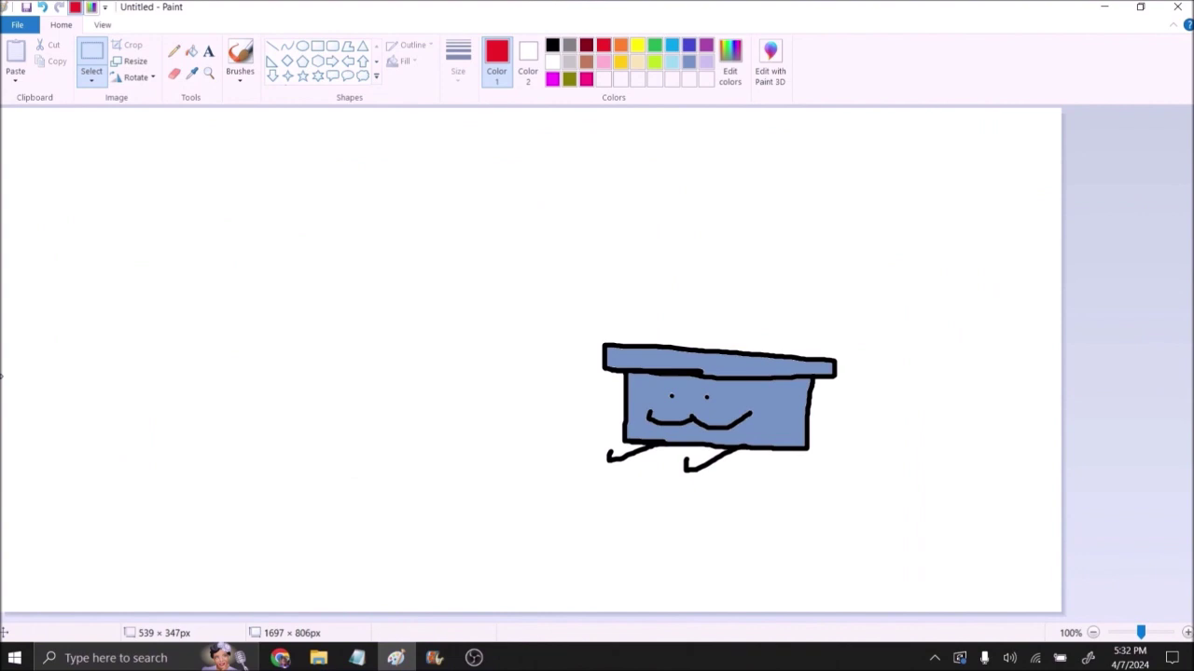
{"action": "left_click_drag", "start_coordinate": [3, 349], "coordinate": [555, 426]}
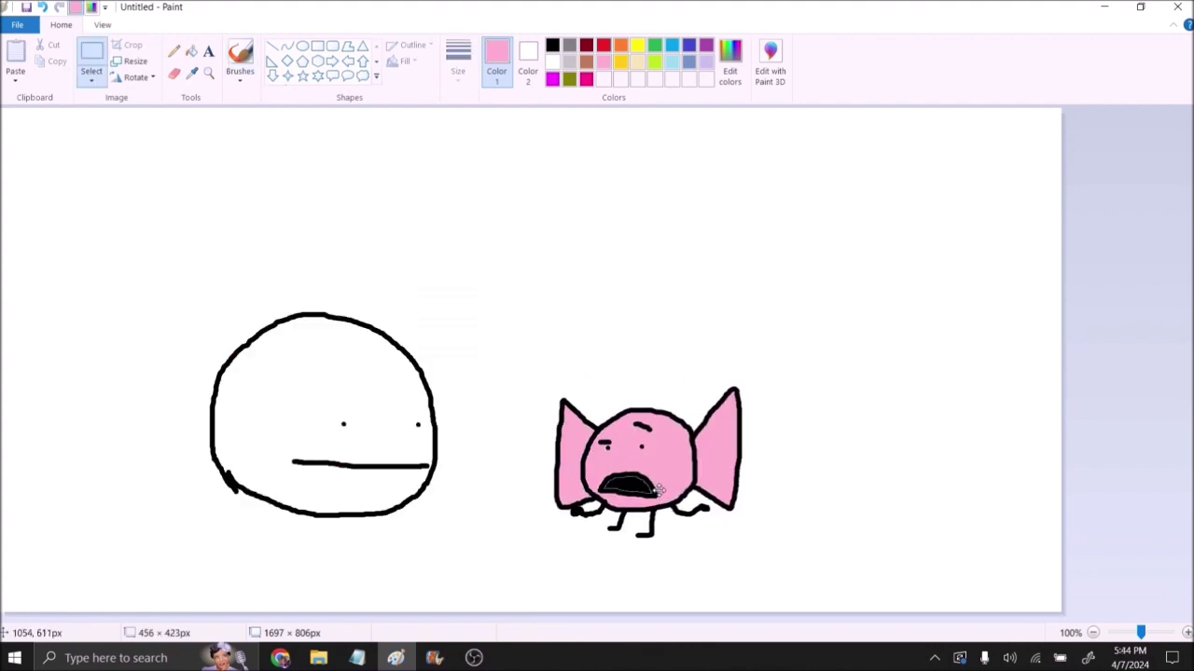
{"action": "mouse_move", "coordinate": [644, 485]}
{"action": "left_mouse_down"}
{"action": "mouse_move", "coordinate": [653, 466]}
{"action": "mouse_move", "coordinate": [648, 477]}
{"action": "left_mouse_up"}
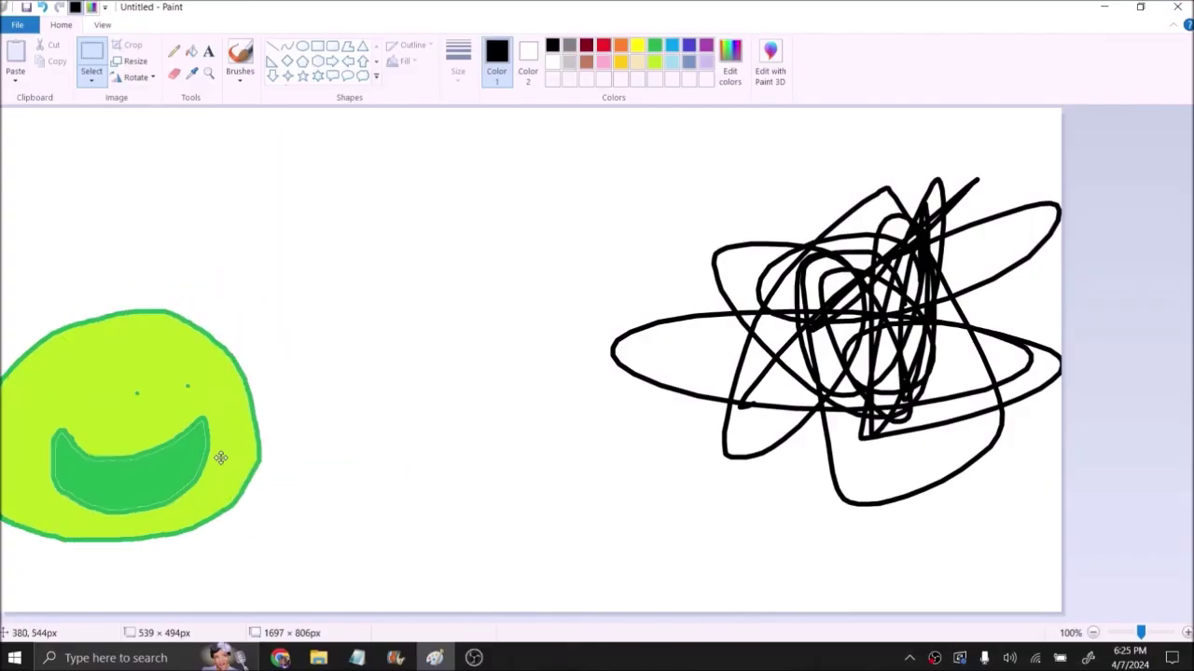
Slide the green blob off the left edge and reposition the red ball character three times
{"action": "mouse_move", "coordinate": [392, 355]}
{"action": "left_mouse_down"}
{"action": "mouse_move", "coordinate": [696, 348]}
{"action": "mouse_move", "coordinate": [187, 355]}
{"action": "left_mouse_up"}
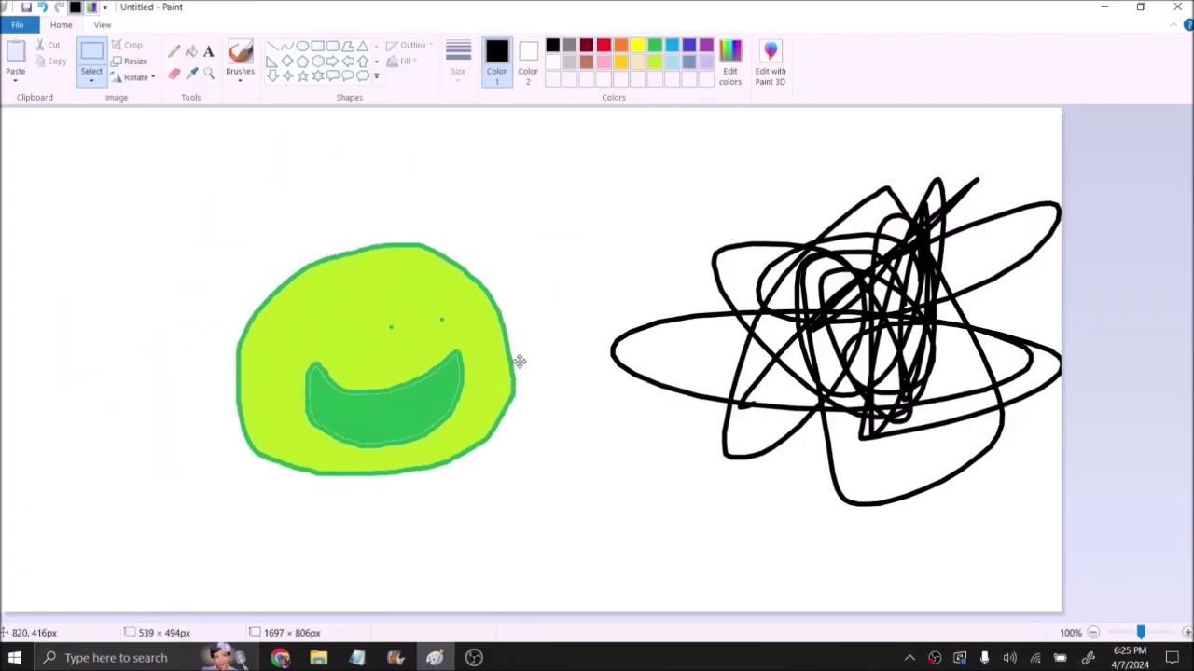
{"action": "left_click_drag", "start_coordinate": [336, 354], "coordinate": [16, 354]}
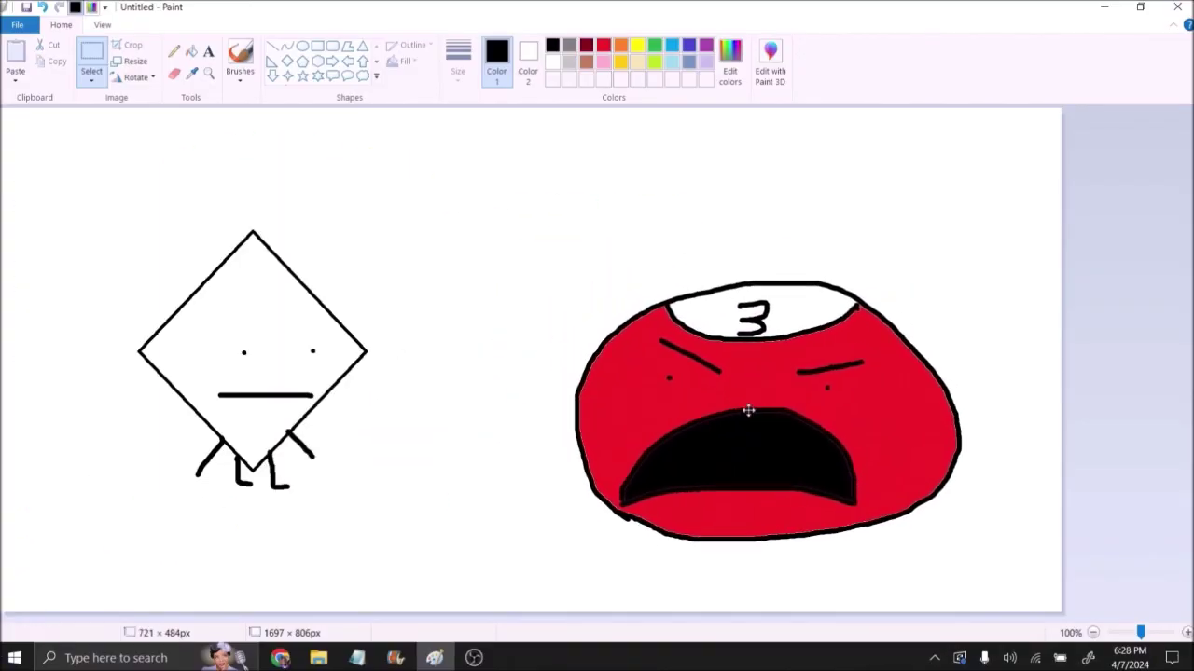
{"action": "mouse_move", "coordinate": [784, 373]}
{"action": "left_mouse_down"}
{"action": "mouse_move", "coordinate": [844, 402]}
{"action": "mouse_move", "coordinate": [588, 392]}
{"action": "left_mouse_up"}
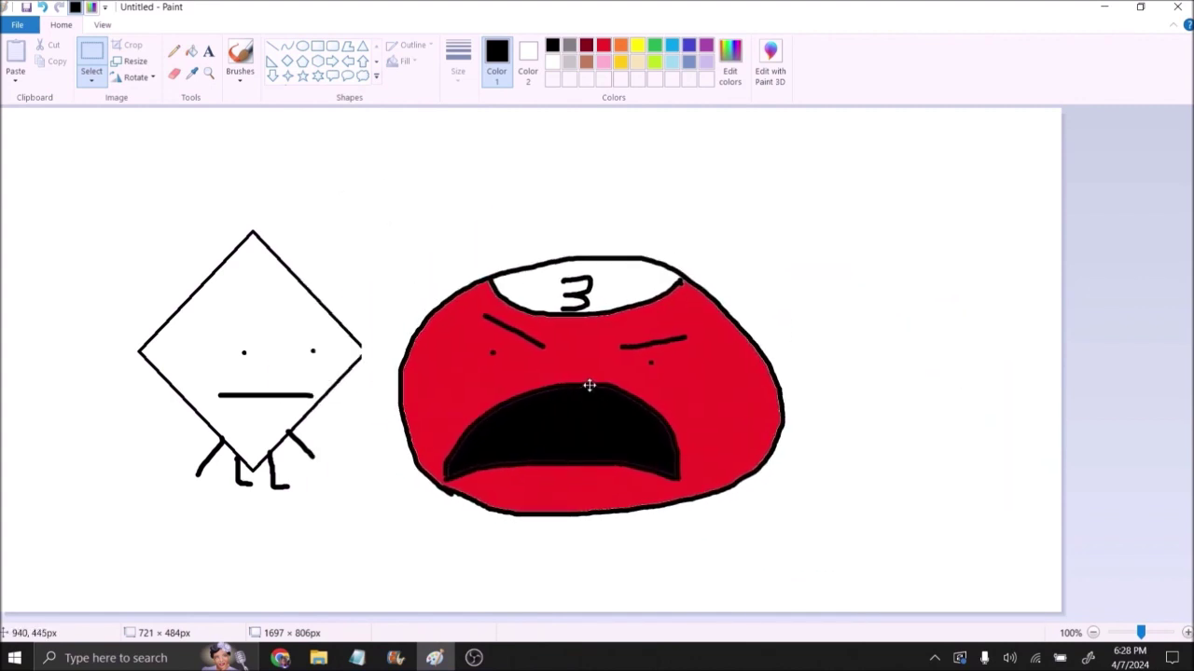
{"action": "left_click_drag", "start_coordinate": [223, 384], "coordinate": [329, 420]}
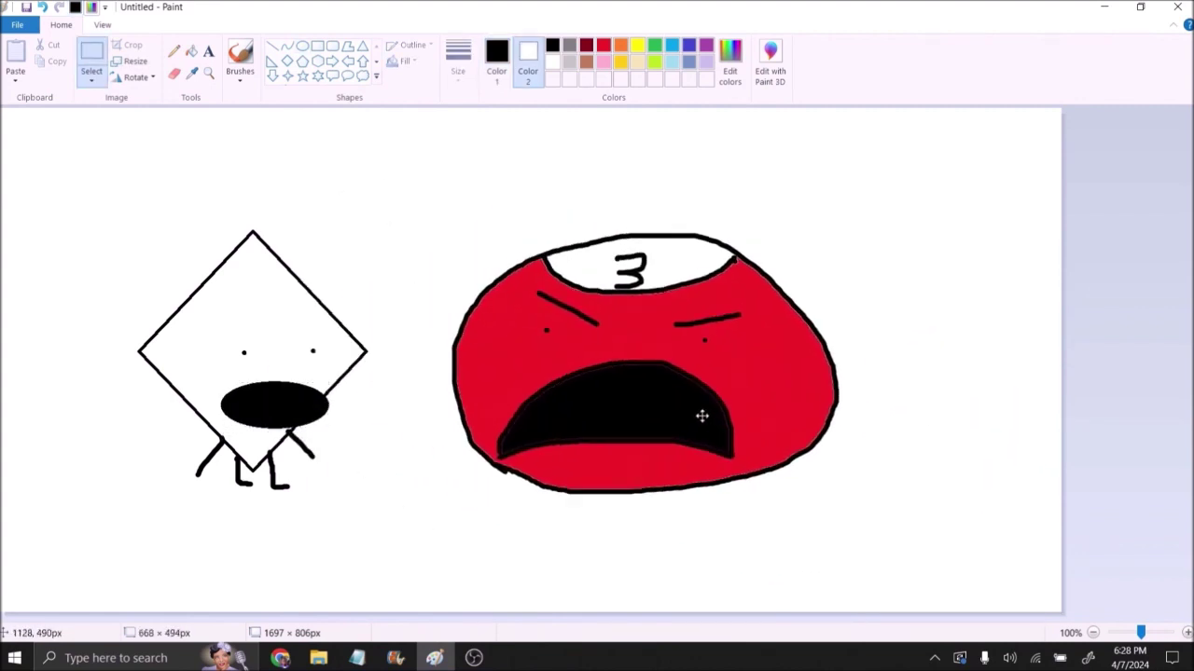
{"action": "left_click_drag", "start_coordinate": [734, 403], "coordinate": [665, 481]}
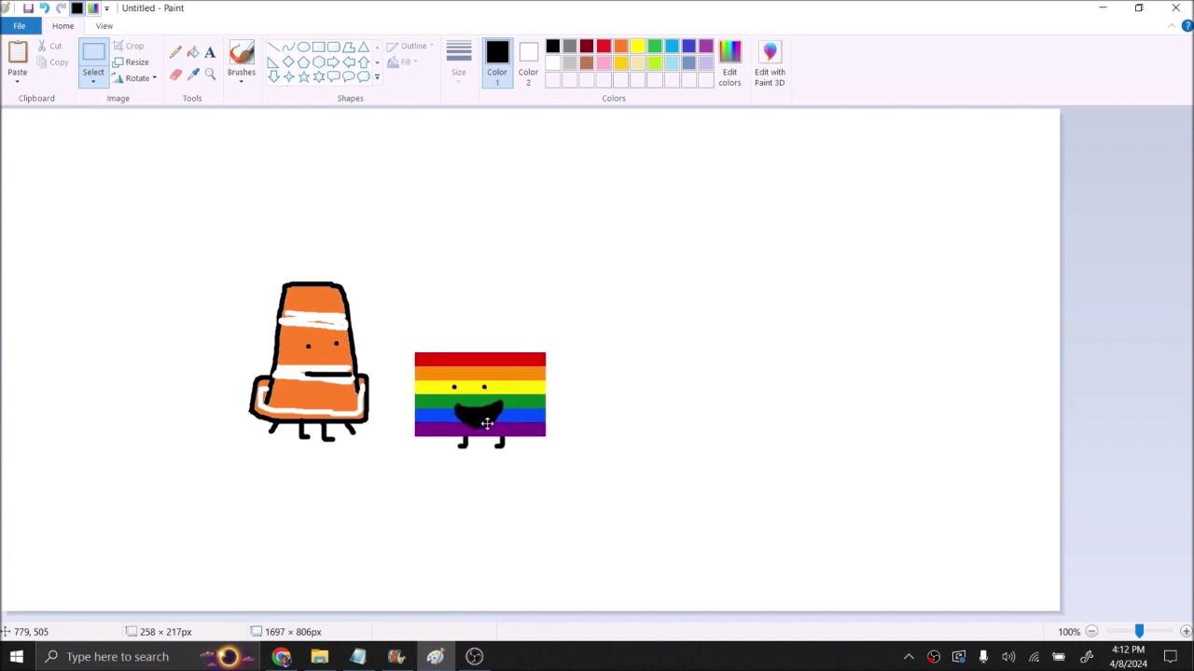
Shift the rainbow-flag, pink blob and white circle characters, and raise the diamond character
{"action": "left_click_drag", "start_coordinate": [487, 424], "coordinate": [476, 427]}
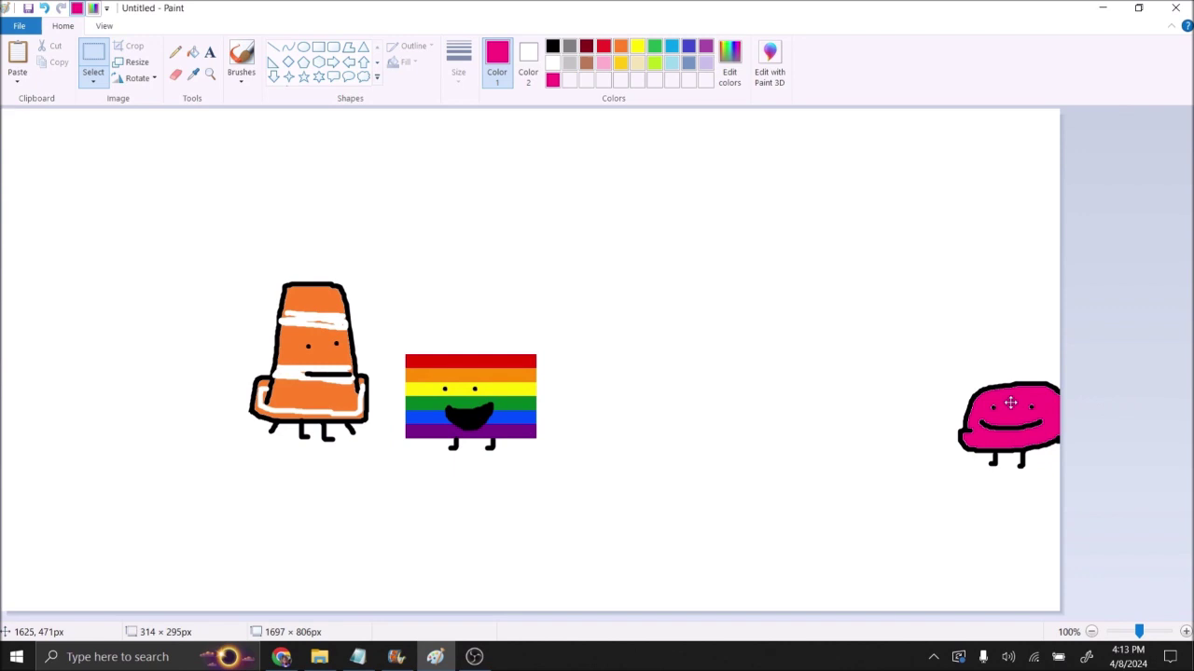
{"action": "left_click_drag", "start_coordinate": [1010, 403], "coordinate": [745, 400]}
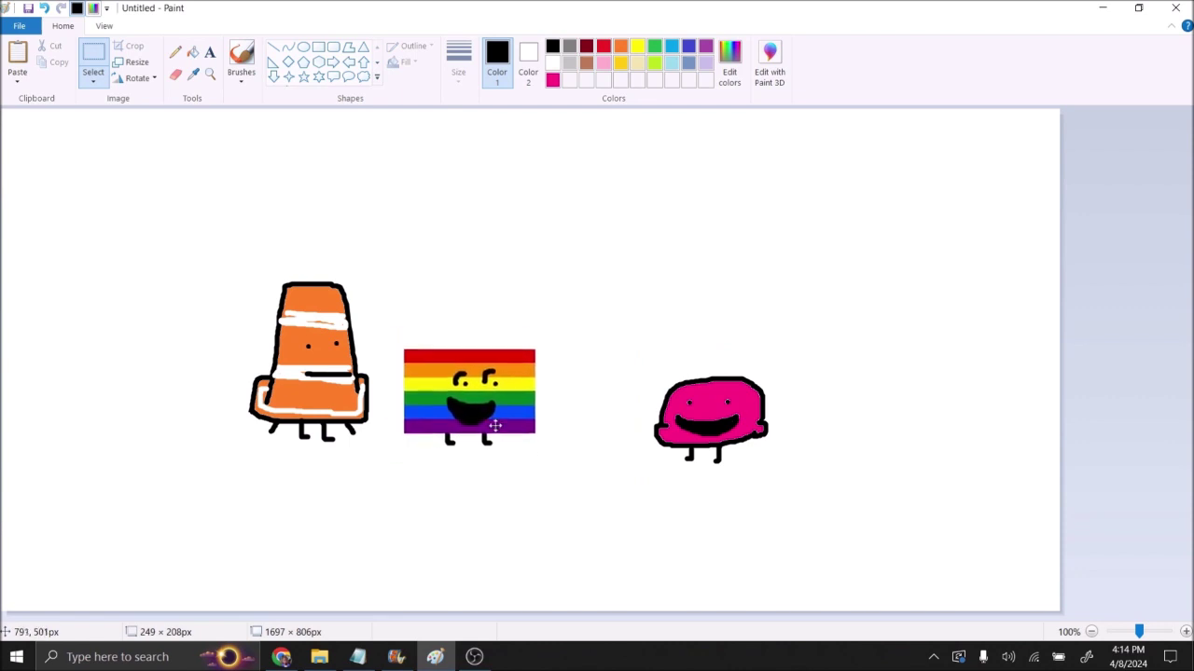
{"action": "mouse_move", "coordinate": [494, 425]}
{"action": "left_mouse_down"}
{"action": "mouse_move", "coordinate": [903, 558]}
{"action": "mouse_move", "coordinate": [516, 422]}
{"action": "left_mouse_up"}
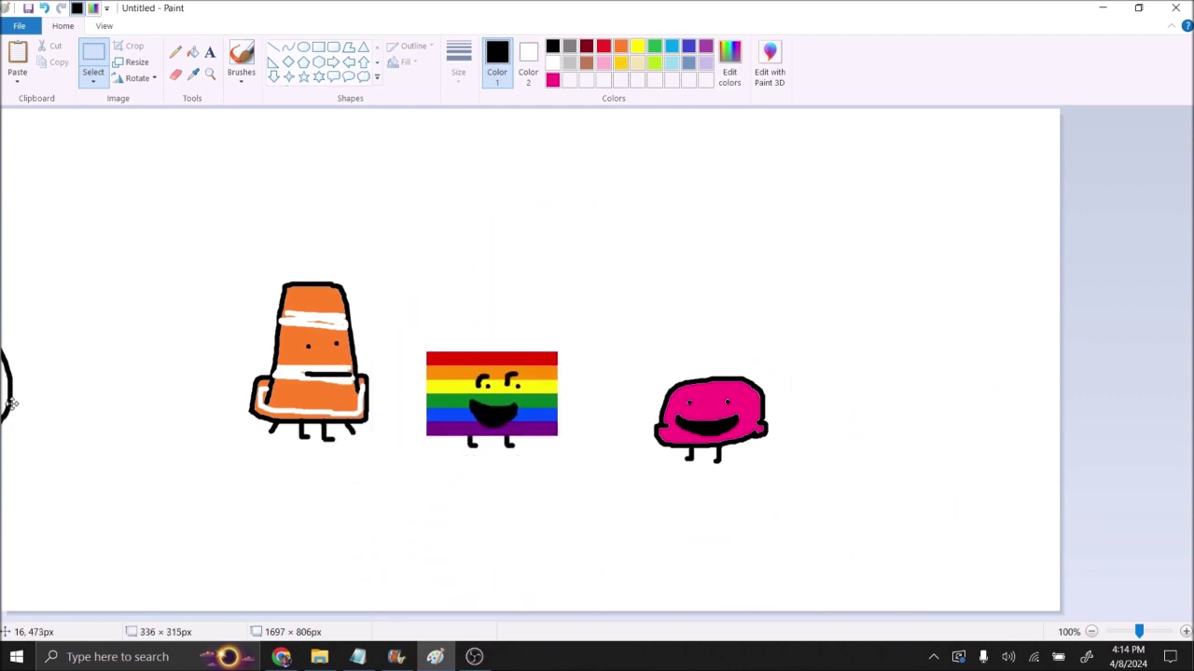
{"action": "left_click_drag", "start_coordinate": [173, 401], "coordinate": [212, 401]}
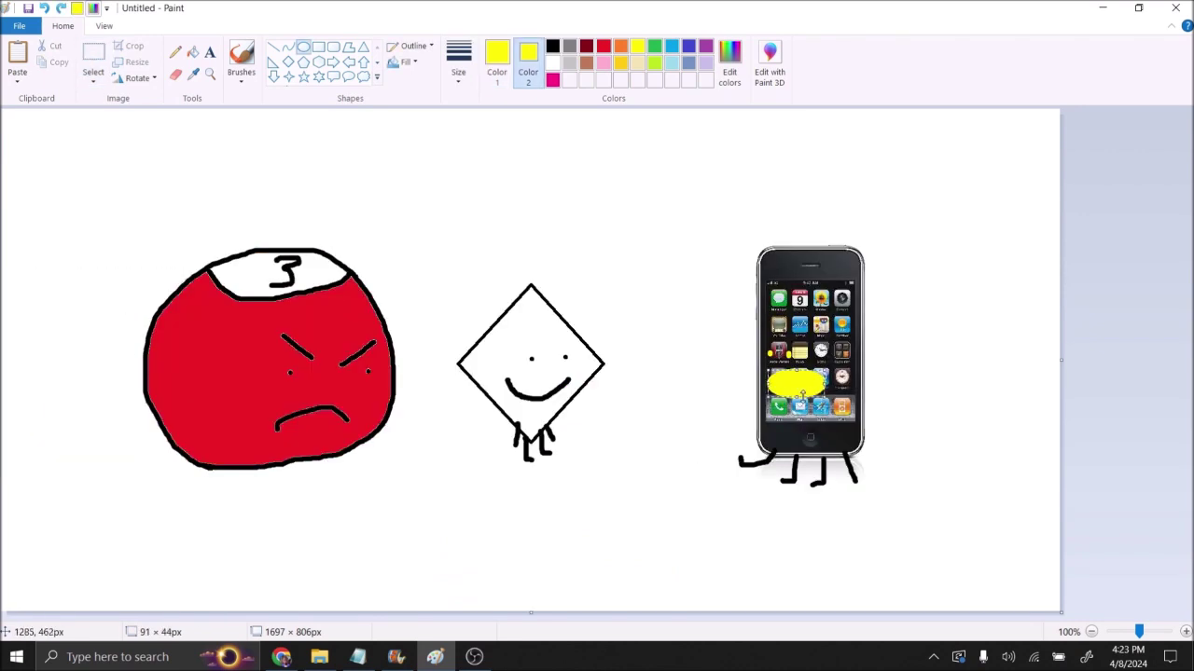
{"action": "left_click_drag", "start_coordinate": [596, 438], "coordinate": [596, 274]}
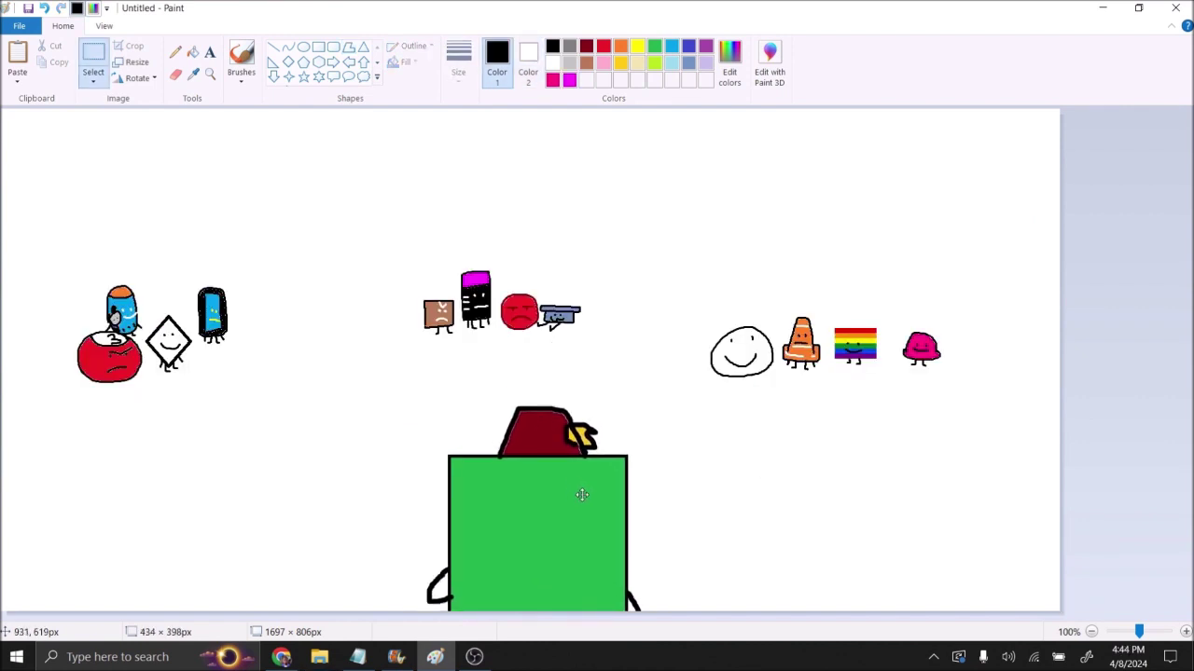
Shift the green host right, move Shuckle and the purple cup left, and slide the pink bow left
{"action": "left_click_drag", "start_coordinate": [585, 483], "coordinate": [575, 484]}
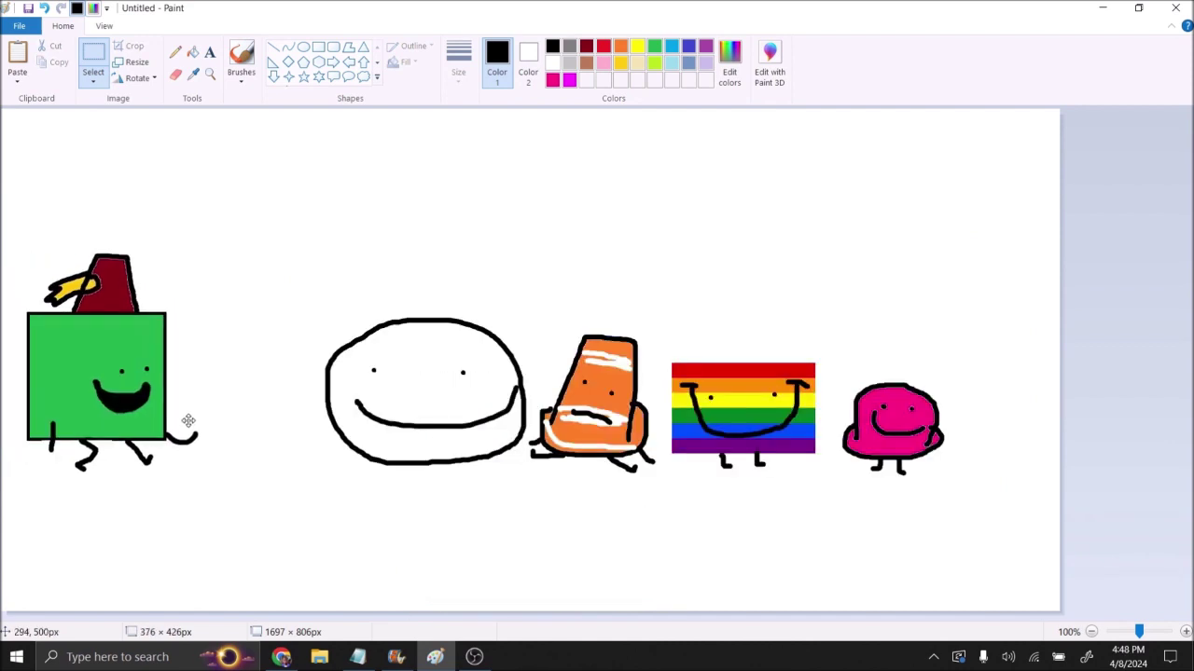
{"action": "left_click_drag", "start_coordinate": [184, 418], "coordinate": [254, 418]}
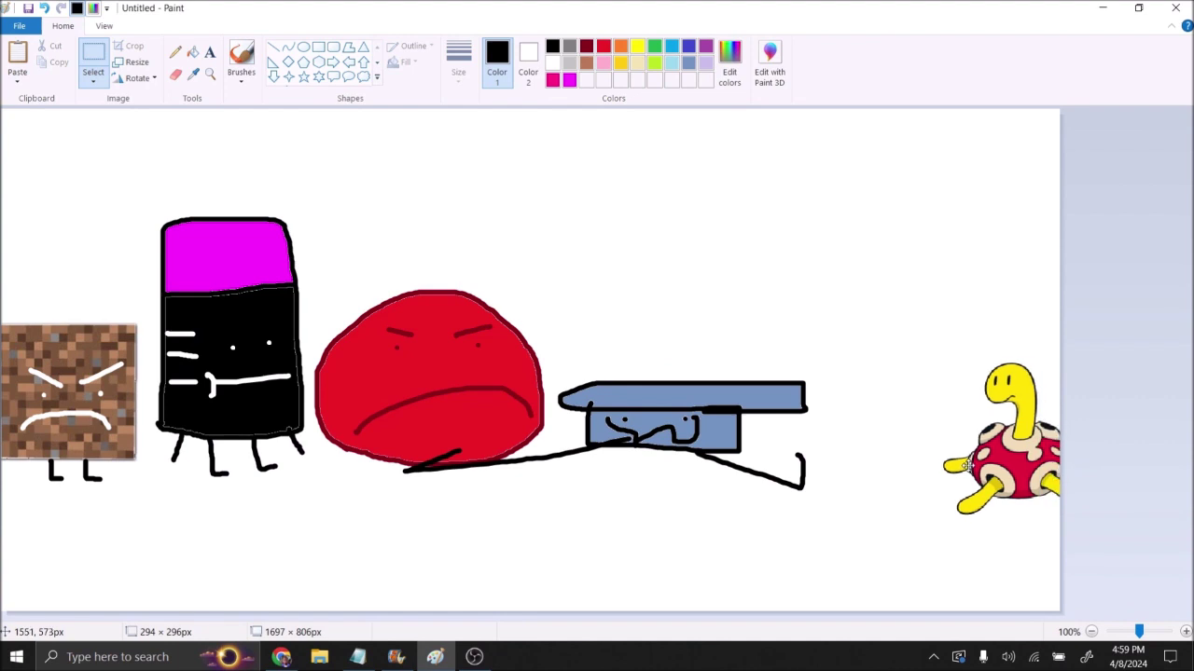
{"action": "left_click_drag", "start_coordinate": [965, 464], "coordinate": [911, 464]}
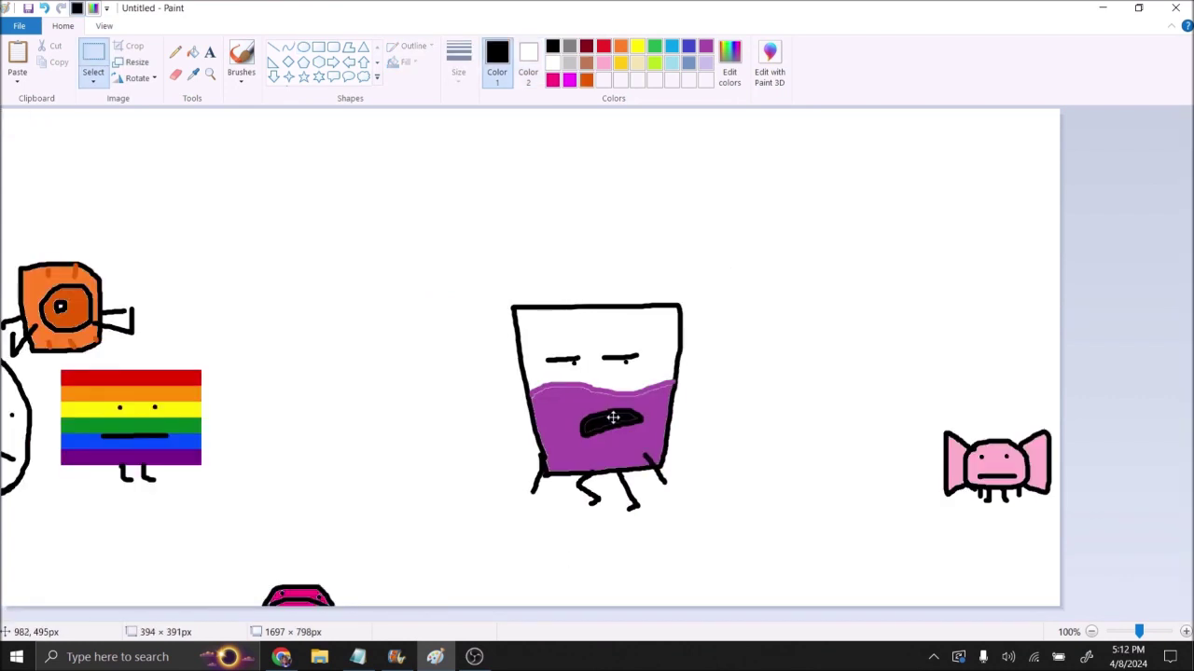
{"action": "left_click_drag", "start_coordinate": [597, 419], "coordinate": [423, 419]}
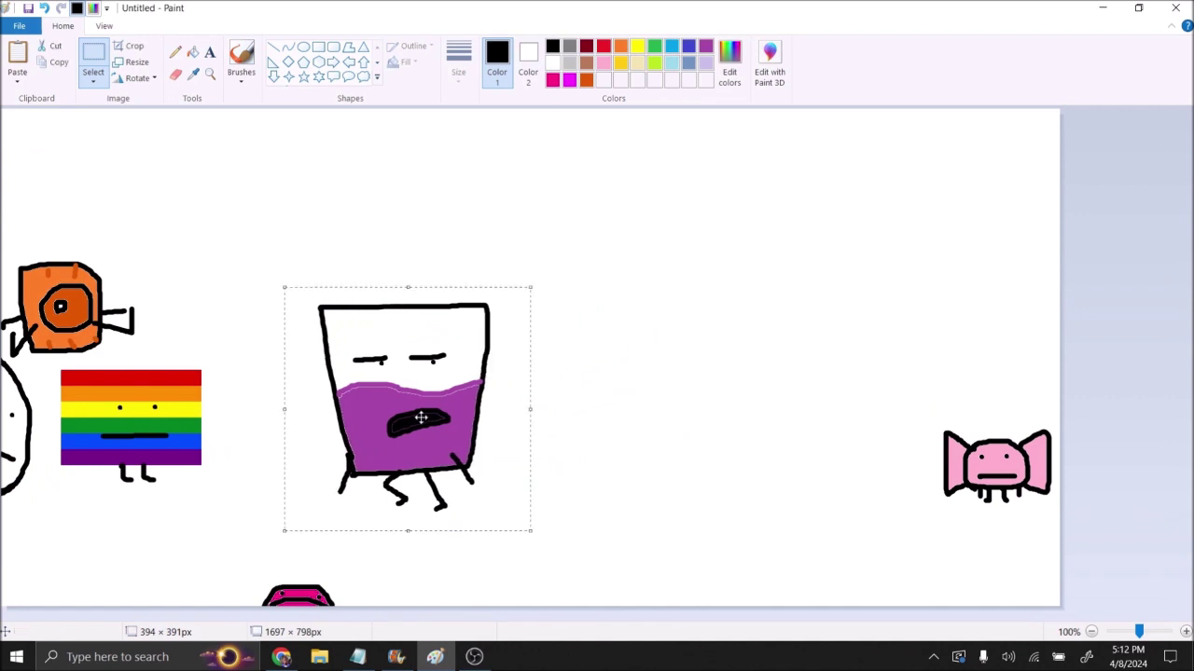
{"action": "type", "text": "he"}
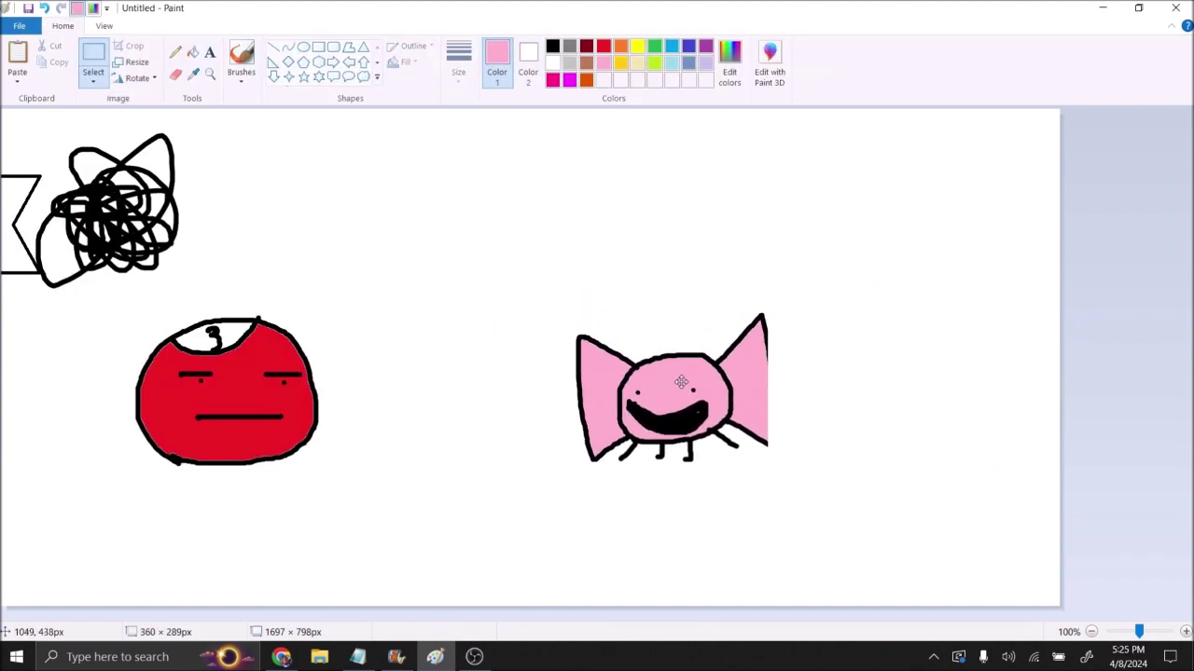
{"action": "left_click_drag", "start_coordinate": [680, 382], "coordinate": [643, 375]}
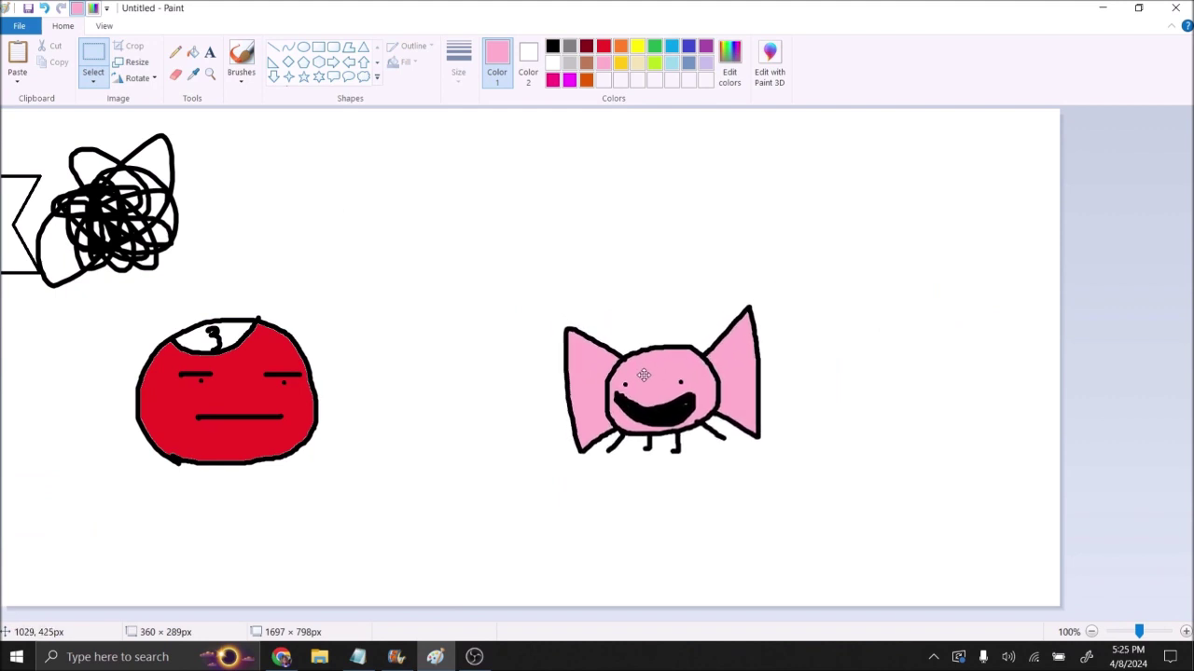
{"action": "mouse_move", "coordinate": [643, 375]}
{"action": "left_mouse_down"}
{"action": "mouse_move", "coordinate": [511, 380]}
{"action": "mouse_move", "coordinate": [419, 356]}
{"action": "mouse_move", "coordinate": [544, 400]}
{"action": "left_mouse_up"}
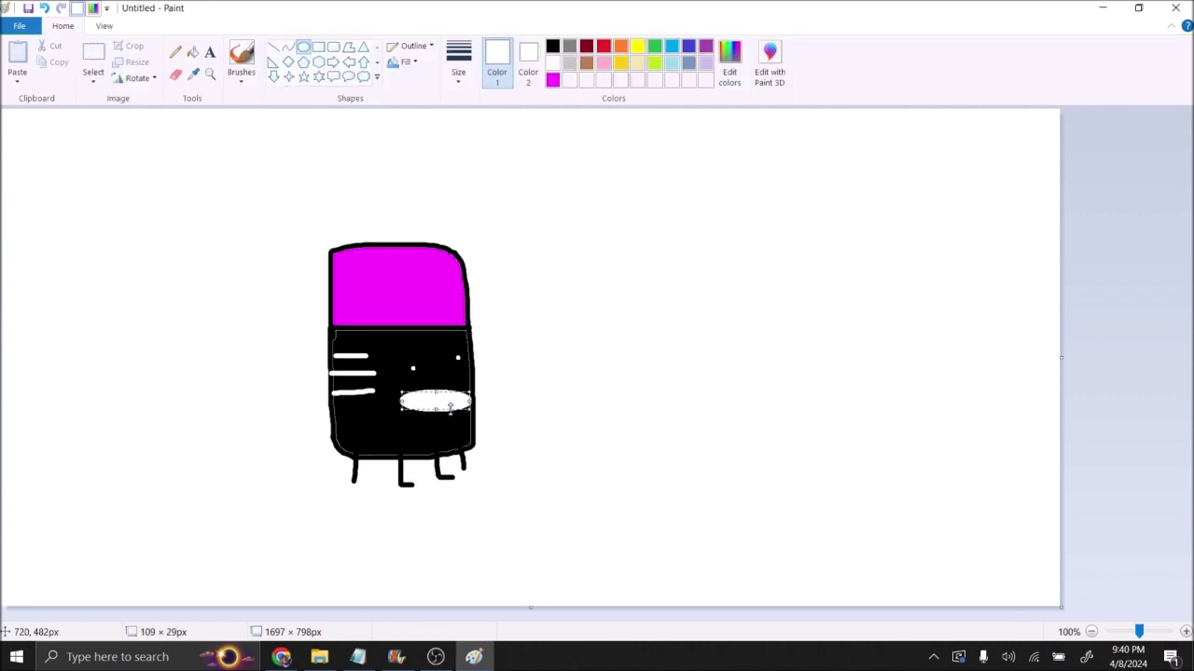
Bring the box creature beside the eraser, adjust it, and stretch Alaska's black mouth upward
{"action": "left_click_drag", "start_coordinate": [1066, 426], "coordinate": [666, 408]}
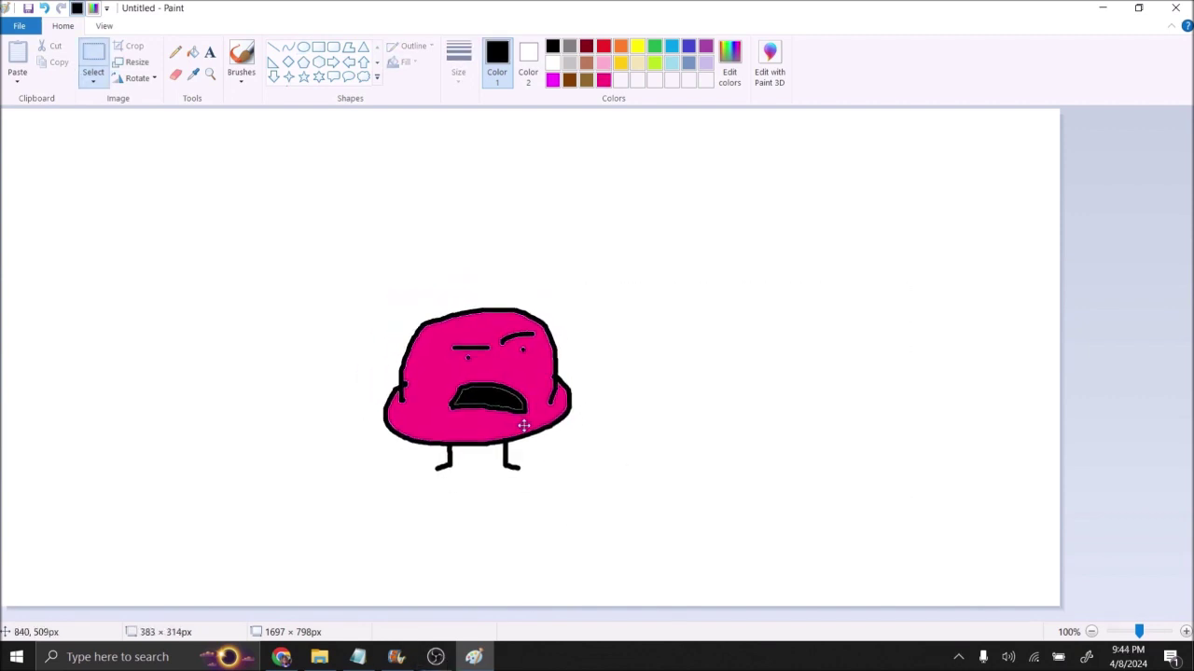
{"action": "mouse_move", "coordinate": [531, 423]}
{"action": "left_mouse_down"}
{"action": "mouse_move", "coordinate": [506, 419]}
{"action": "mouse_move", "coordinate": [504, 431]}
{"action": "left_mouse_up"}
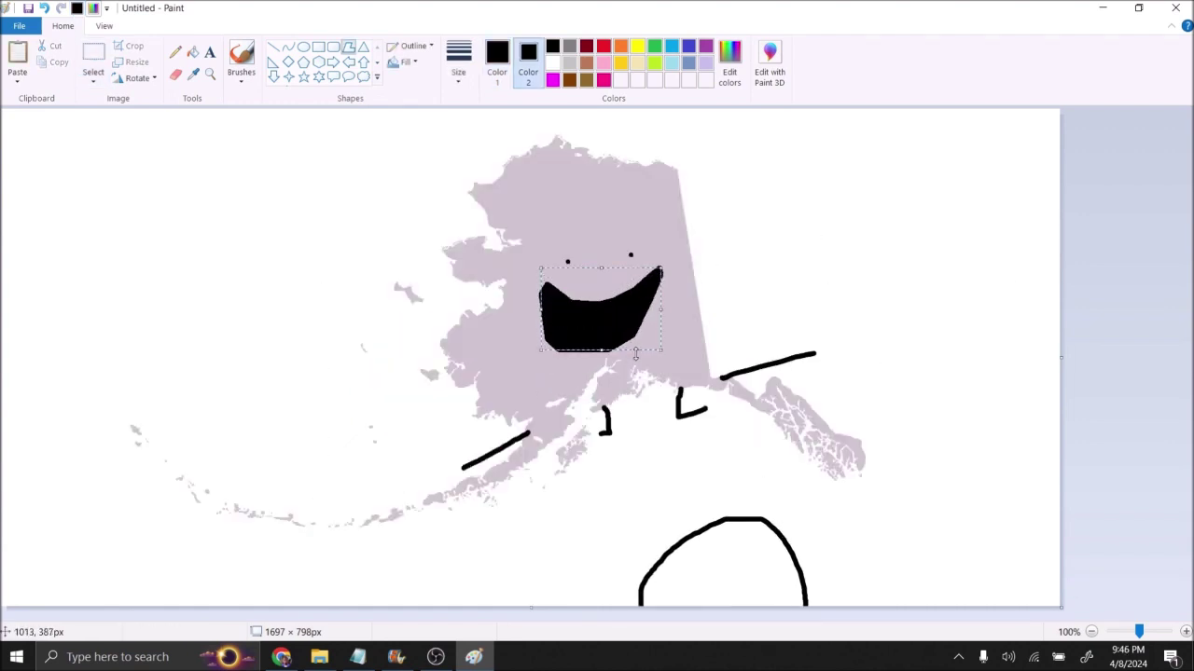
{"action": "left_click_drag", "start_coordinate": [616, 406], "coordinate": [616, 350]}
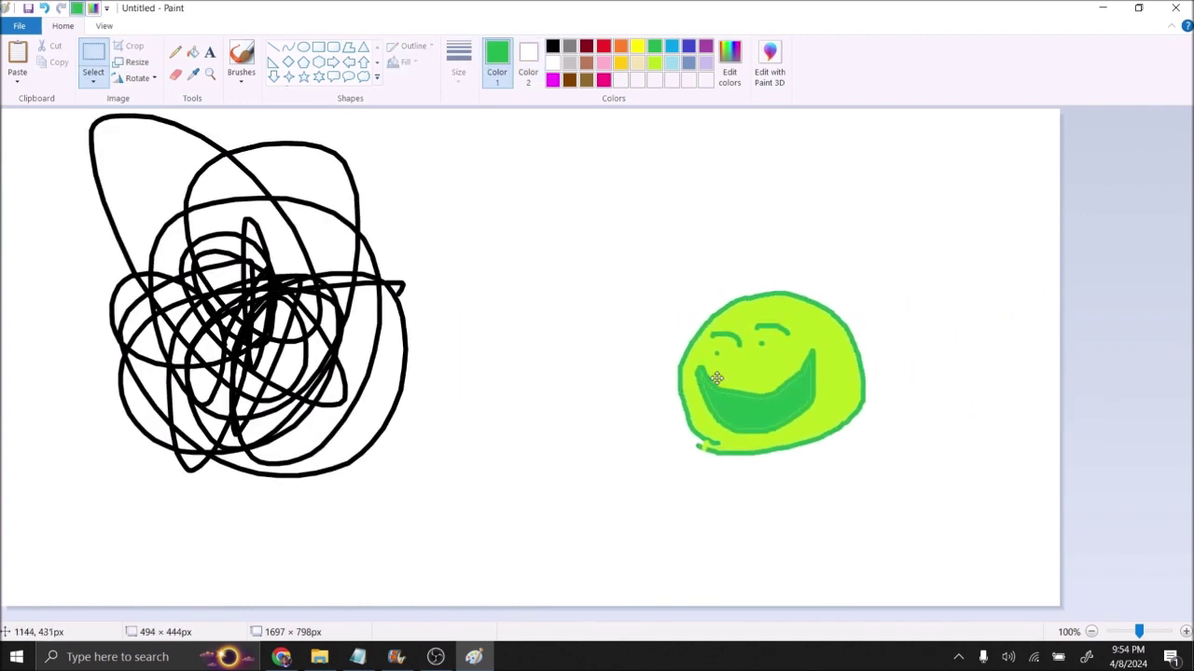
Reposition the green smiley, scribble and green face, and carry the black smiling character to the bottom-right
{"action": "left_click_drag", "start_coordinate": [715, 387], "coordinate": [742, 371]}
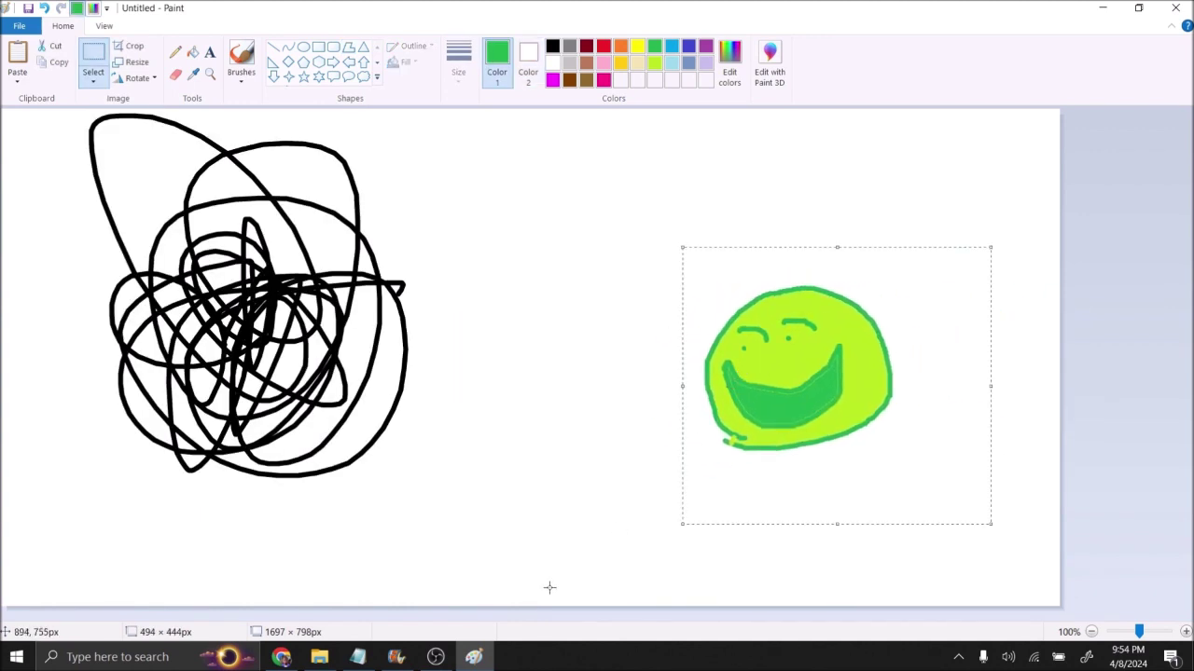
{"action": "mouse_move", "coordinate": [335, 336]}
{"action": "left_mouse_down"}
{"action": "mouse_move", "coordinate": [402, 344]}
{"action": "mouse_move", "coordinate": [353, 373]}
{"action": "left_mouse_up"}
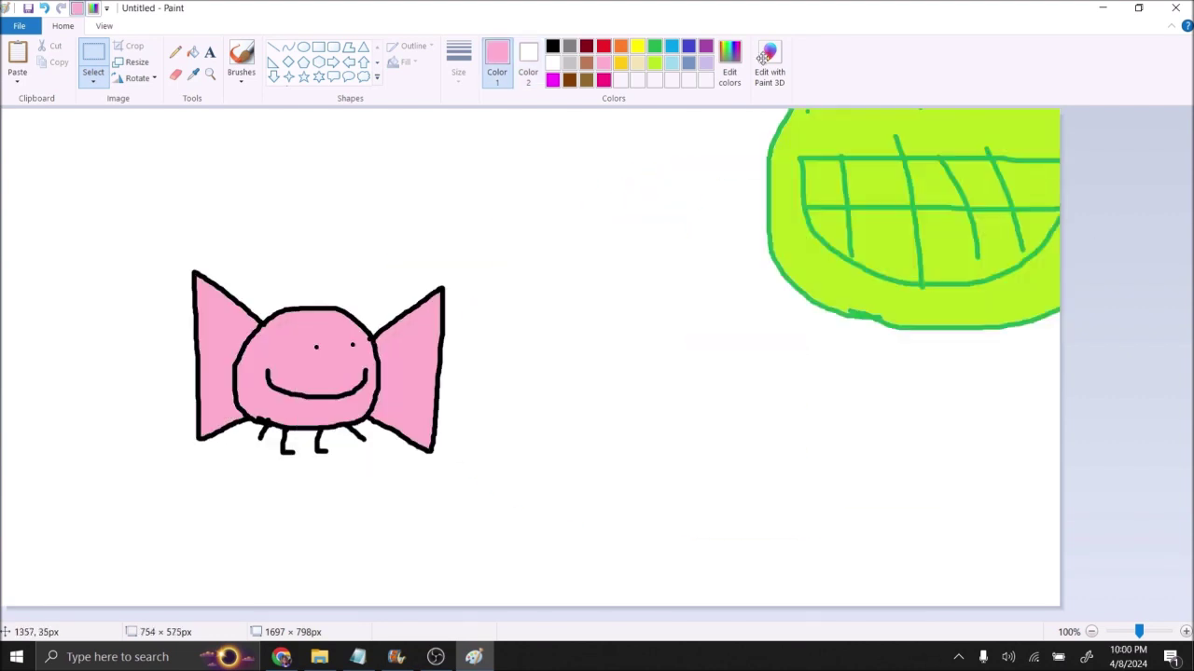
{"action": "left_click_drag", "start_coordinate": [762, 57], "coordinate": [692, 372]}
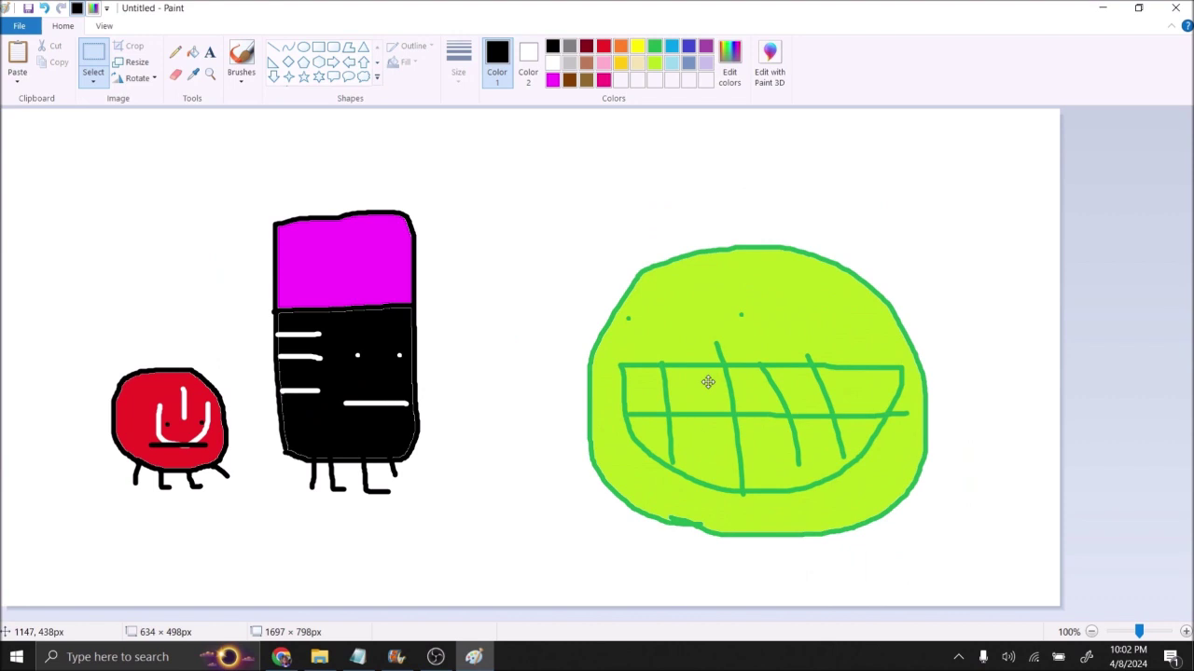
{"action": "left_click_drag", "start_coordinate": [708, 383], "coordinate": [706, 355]}
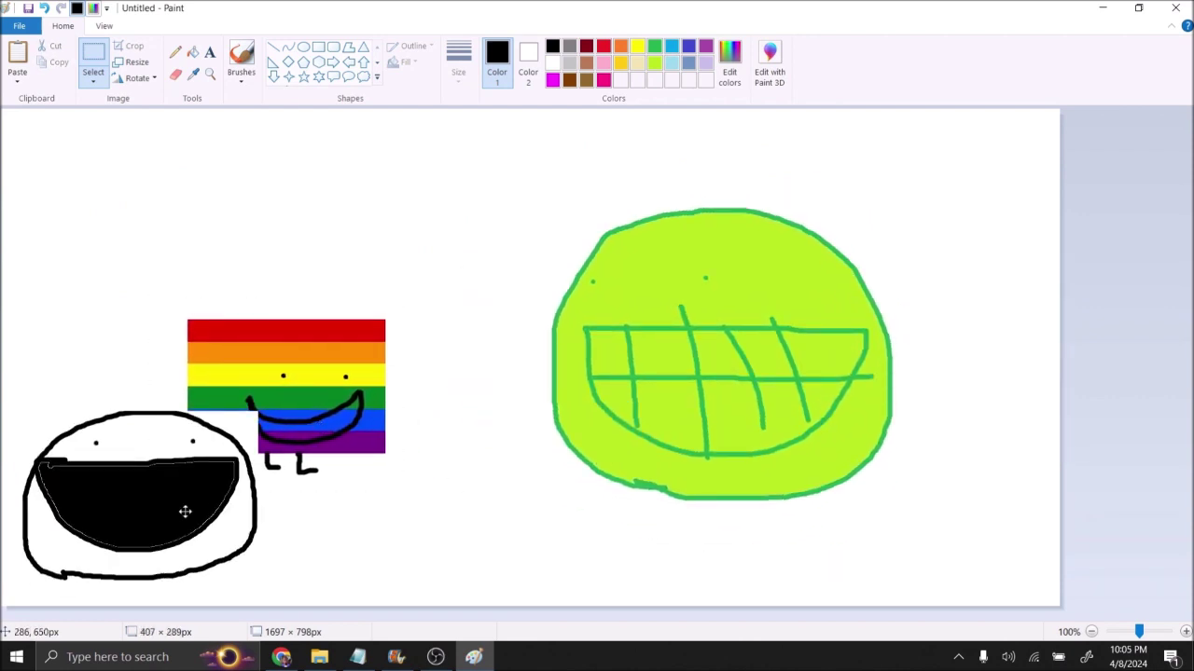
{"action": "left_click_drag", "start_coordinate": [185, 511], "coordinate": [1163, 602]}
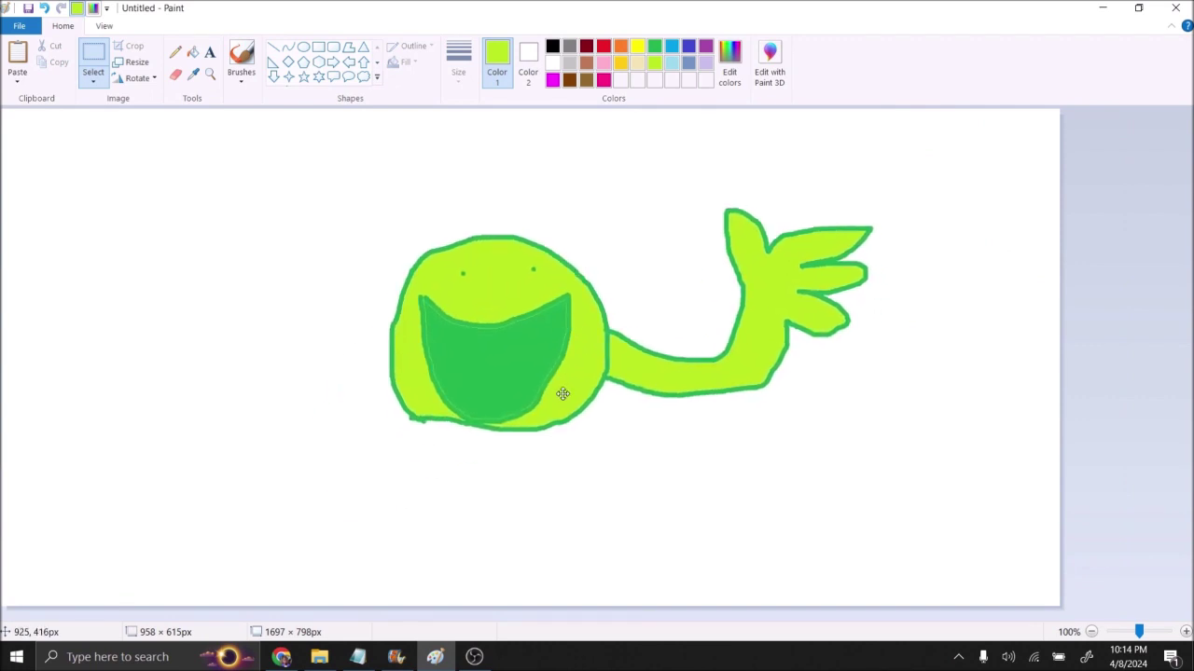
Move the green character down and to the left on the canvas
{"action": "mouse_move", "coordinate": [669, 452]}
{"action": "left_mouse_down"}
{"action": "mouse_move", "coordinate": [304, 650]}
{"action": "mouse_move", "coordinate": [610, 405]}
{"action": "mouse_move", "coordinate": [611, 427]}
{"action": "mouse_move", "coordinate": [599, 409]}
{"action": "mouse_move", "coordinate": [519, 408]}
{"action": "left_mouse_up"}
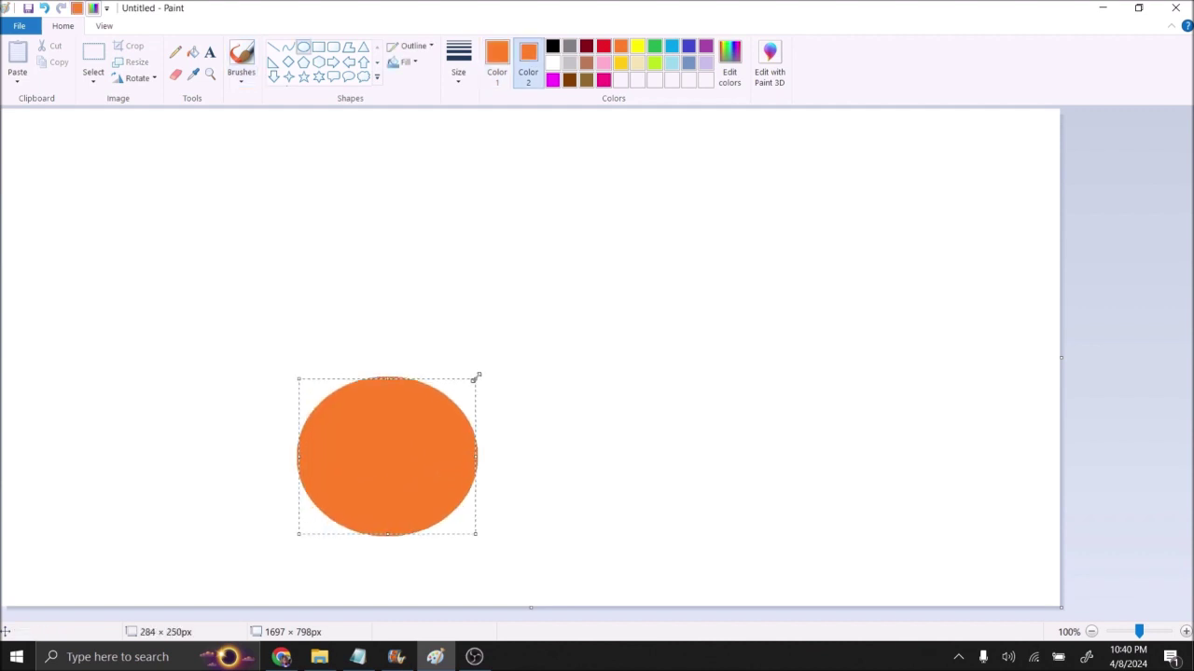
Draw a large filled orange oval and move the green blob down and right
{"action": "mouse_move", "coordinate": [477, 382]}
{"action": "left_mouse_down"}
{"action": "mouse_move", "coordinate": [908, 56]}
{"action": "mouse_move", "coordinate": [1180, 4]}
{"action": "left_mouse_up"}
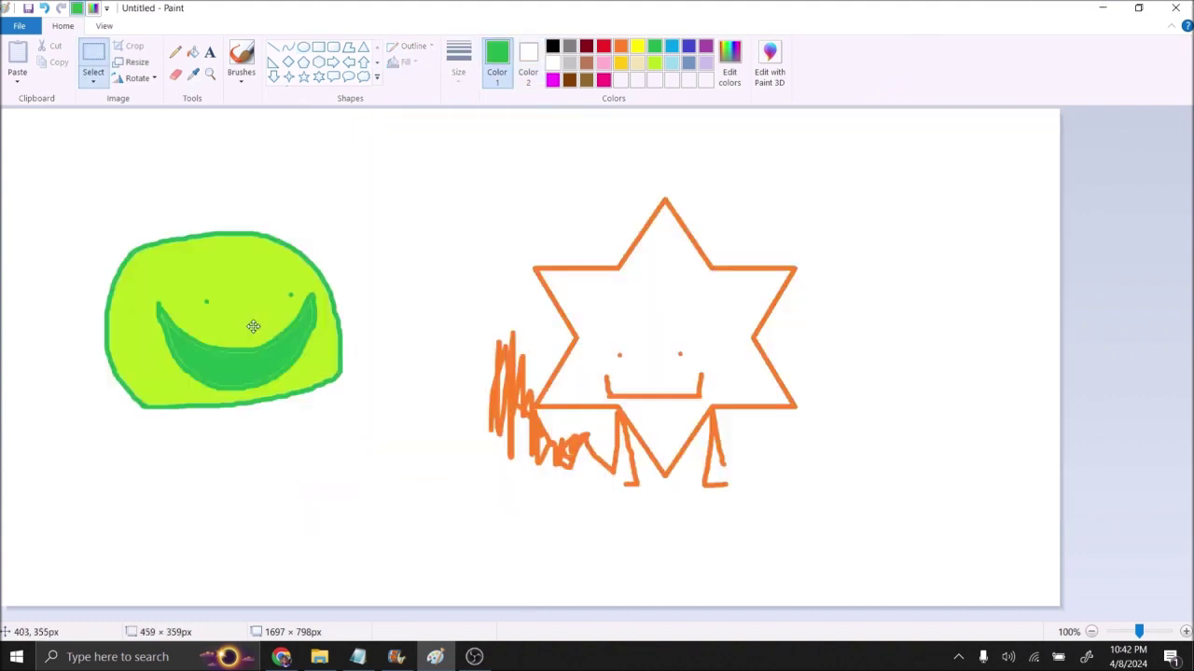
{"action": "mouse_move", "coordinate": [226, 322]}
{"action": "left_mouse_down"}
{"action": "mouse_move", "coordinate": [242, 408]}
{"action": "mouse_move", "coordinate": [278, 433]}
{"action": "mouse_move", "coordinate": [310, 378]}
{"action": "mouse_move", "coordinate": [296, 384]}
{"action": "mouse_move", "coordinate": [255, 339]}
{"action": "mouse_move", "coordinate": [276, 426]}
{"action": "left_mouse_up"}
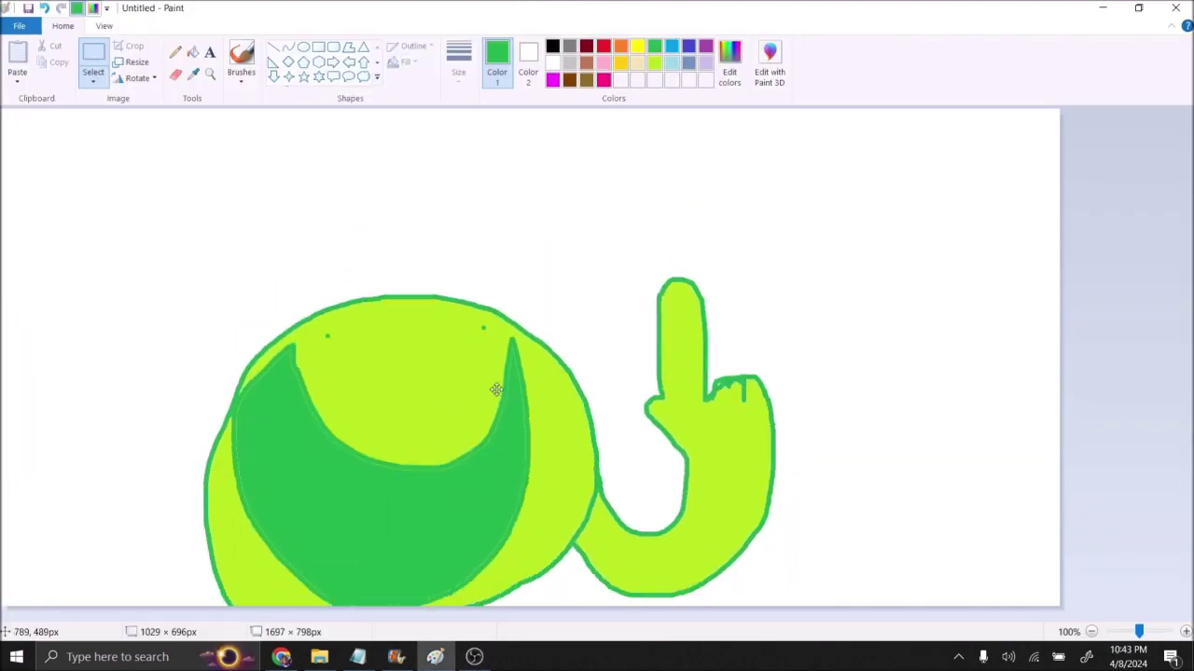
Shift the whole green character drawing up and to the right
{"action": "mouse_move", "coordinate": [496, 389]}
{"action": "left_mouse_down"}
{"action": "mouse_move", "coordinate": [597, 99]}
{"action": "mouse_move", "coordinate": [587, 286]}
{"action": "mouse_move", "coordinate": [635, 318]}
{"action": "mouse_move", "coordinate": [606, 310]}
{"action": "mouse_move", "coordinate": [597, 324]}
{"action": "left_mouse_up"}
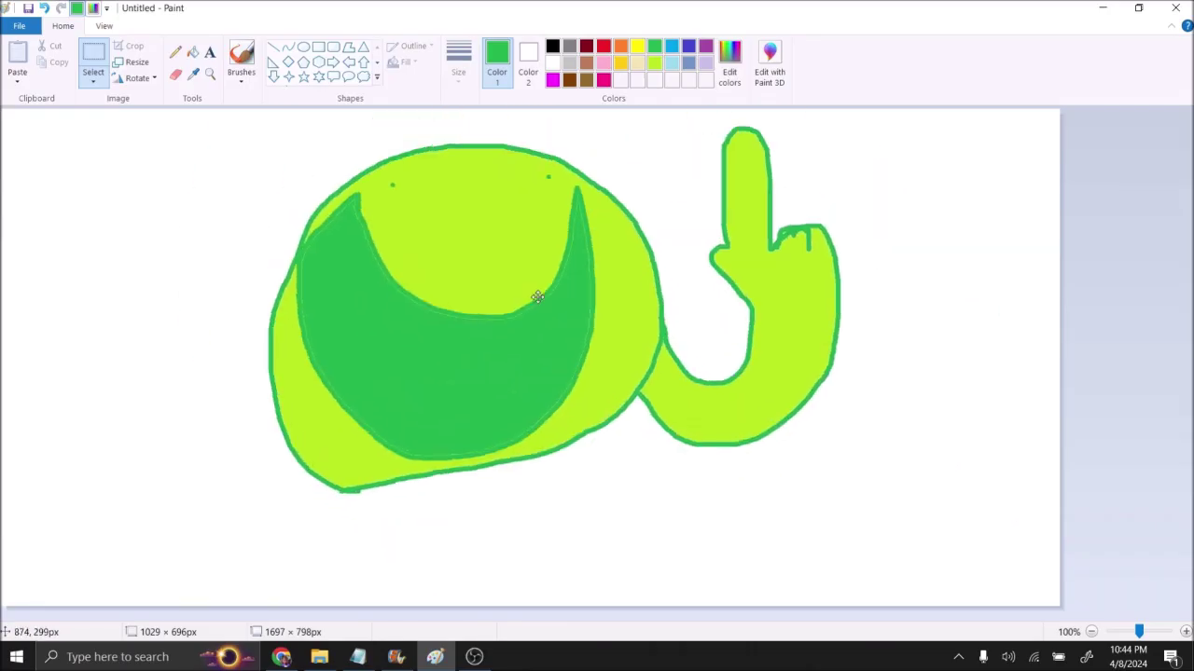
Nudge the green character slightly downward in three small moves for the animation frames
{"action": "mouse_move", "coordinate": [596, 324]}
{"action": "left_mouse_down"}
{"action": "mouse_move", "coordinate": [560, 352]}
{"action": "mouse_move", "coordinate": [509, 250]}
{"action": "mouse_move", "coordinate": [594, 348]}
{"action": "left_mouse_up"}
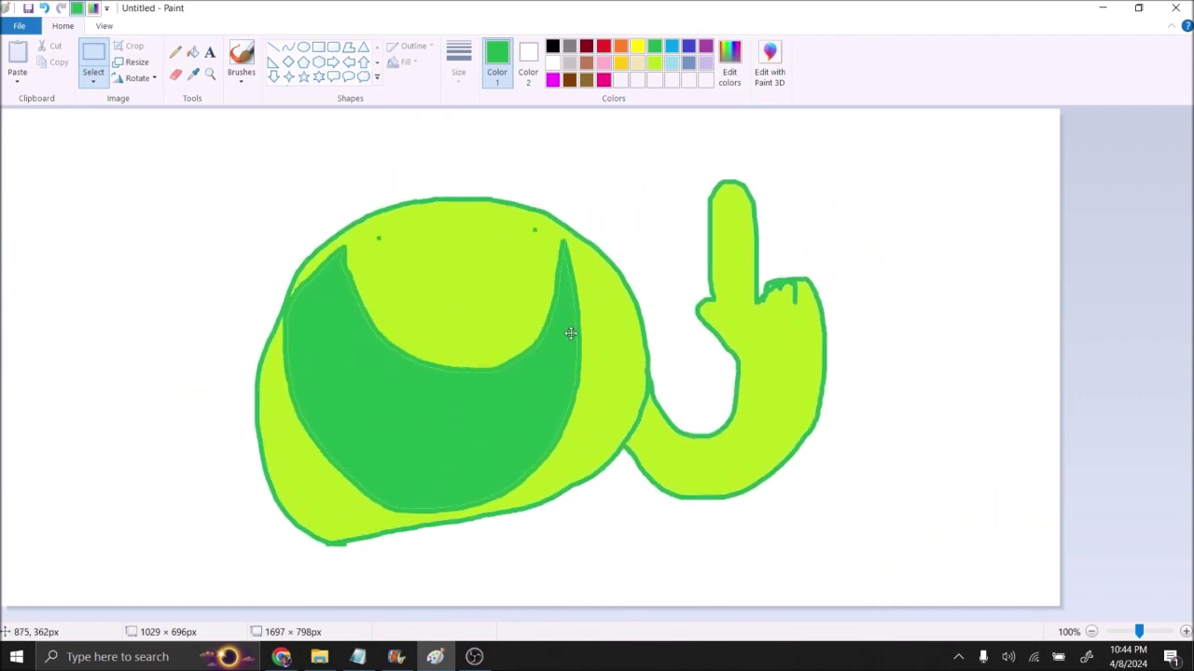
{"action": "mouse_move", "coordinate": [593, 349]}
{"action": "left_mouse_down"}
{"action": "mouse_move", "coordinate": [648, 319]}
{"action": "mouse_move", "coordinate": [595, 352]}
{"action": "left_mouse_up"}
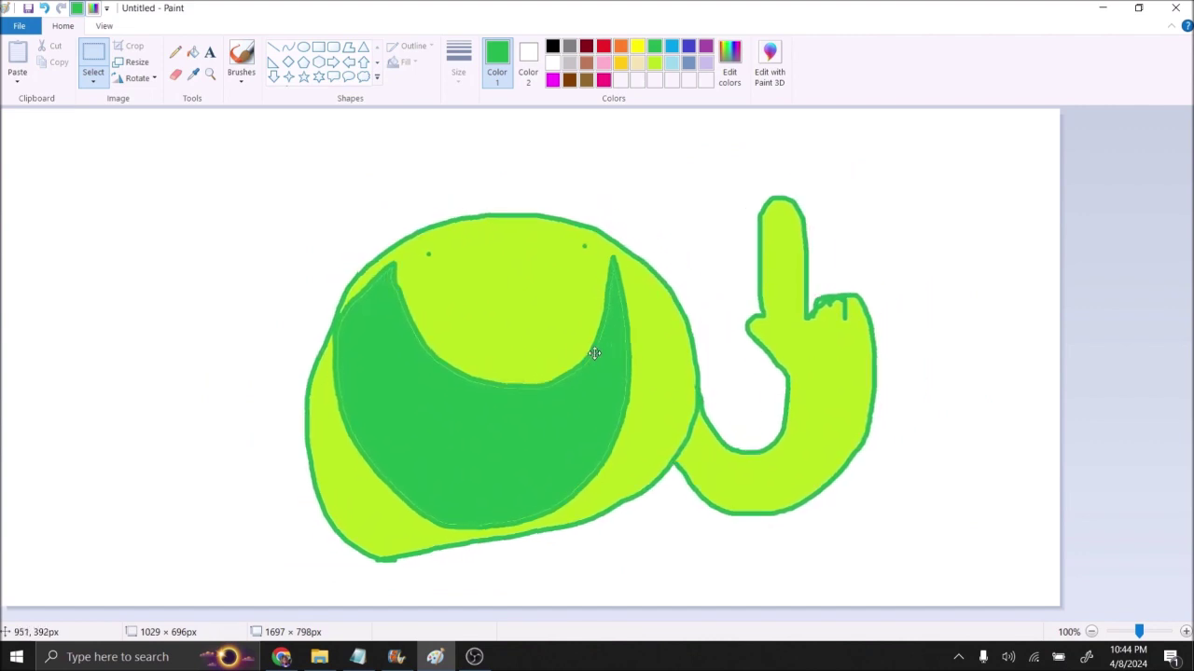
{"action": "left_click_drag", "start_coordinate": [595, 353], "coordinate": [597, 364]}
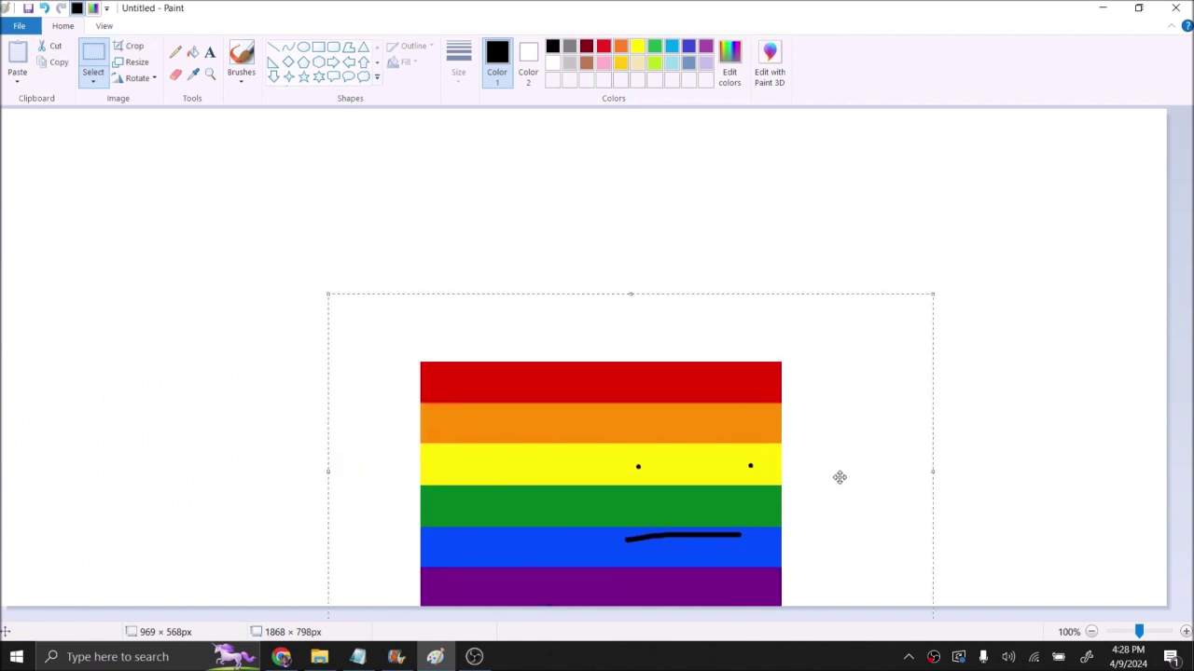
Mirror the rainbow flag character, flip it back, then drag it off the right edge
{"action": "left_click", "coordinate": [108, 163]}
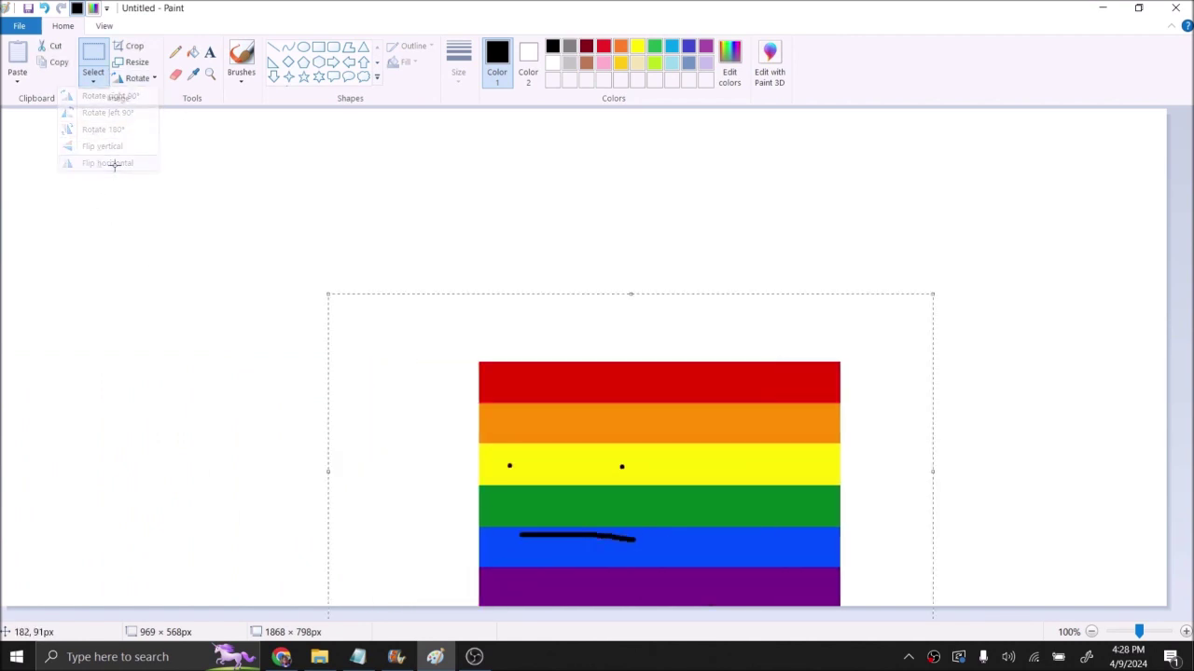
{"action": "left_click", "coordinate": [135, 163]}
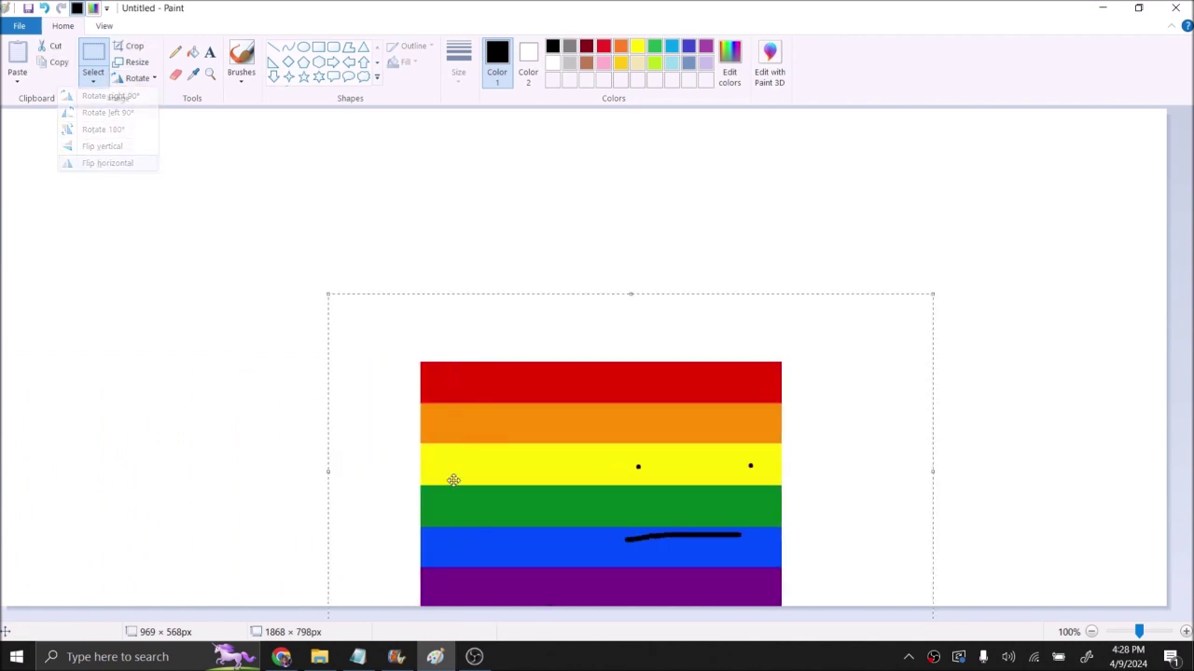
{"action": "mouse_move", "coordinate": [391, 511]}
{"action": "left_mouse_down"}
{"action": "mouse_move", "coordinate": [1016, 528]}
{"action": "mouse_move", "coordinate": [1189, 513]}
{"action": "left_mouse_up"}
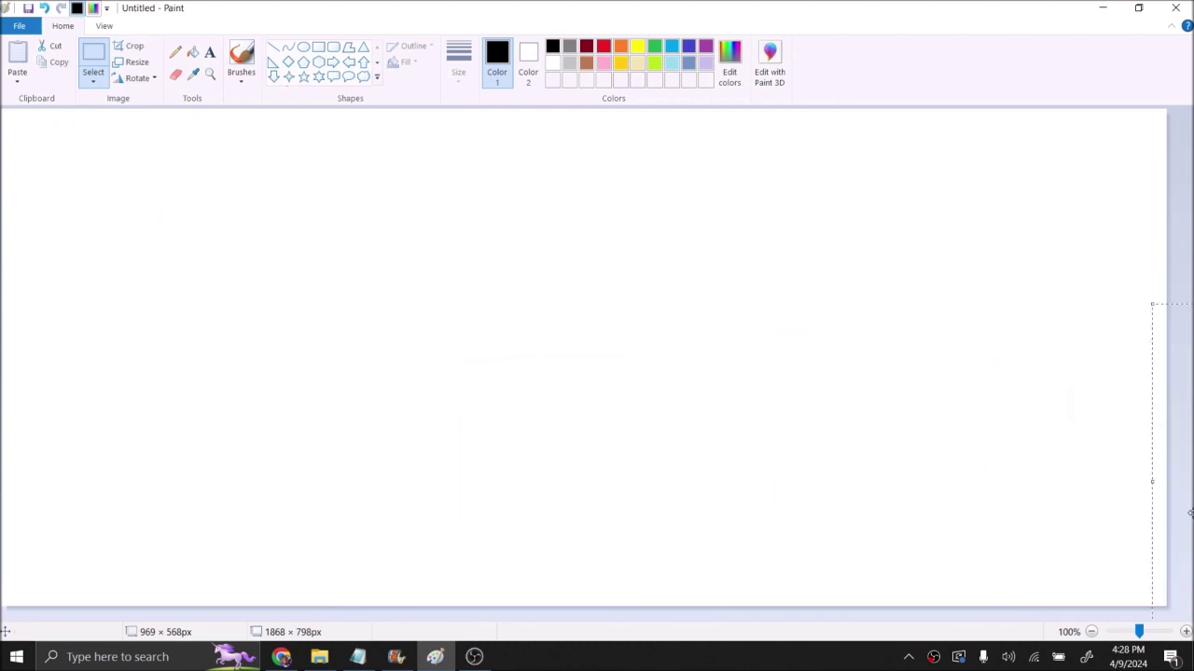